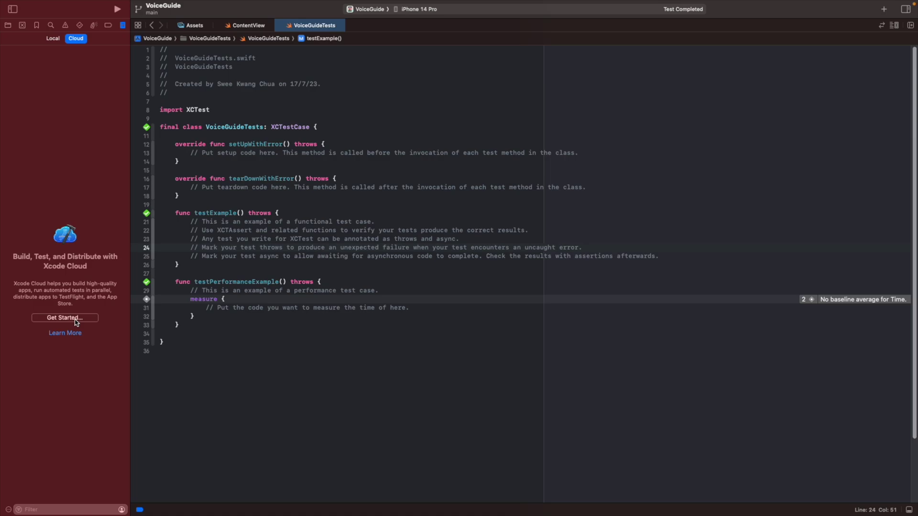
Step: Start the Xcode Cloud setup for the VoiceGuide iOS app and proceed to the workflow review
left_click(76, 318)
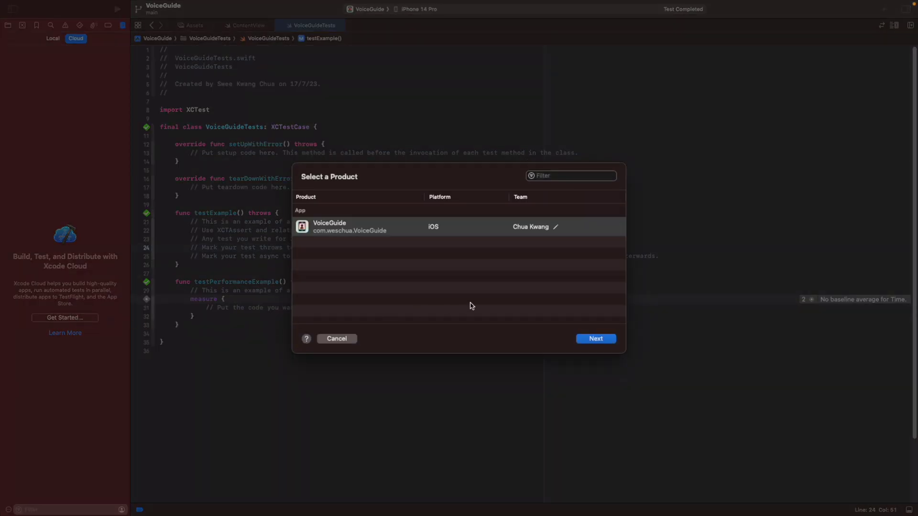
left_click(378, 232)
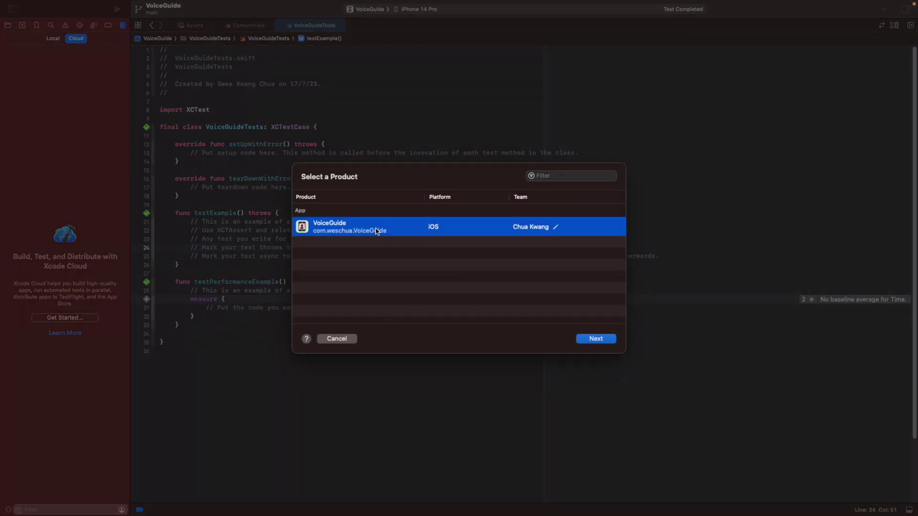
left_click(598, 339)
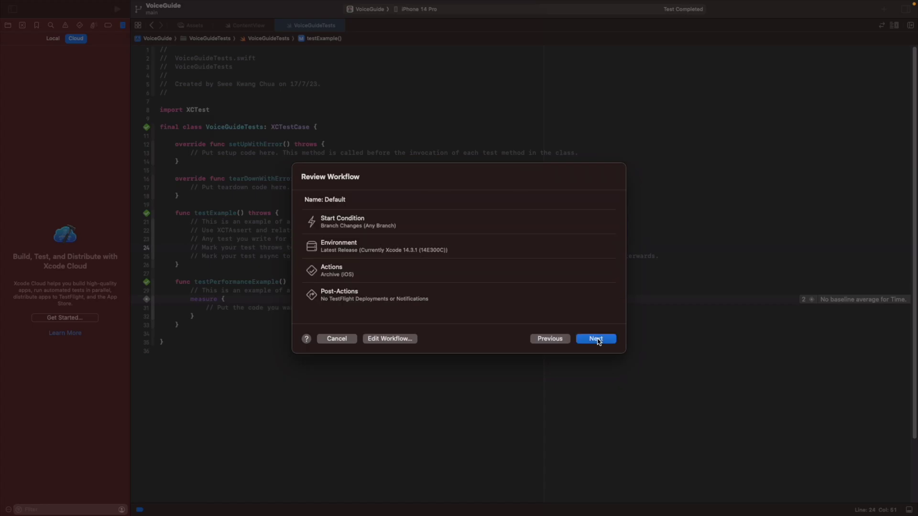
Step: Edit the default workflow and rename it Test Workflow, leaving Restrict Editing off
left_click(390, 338)
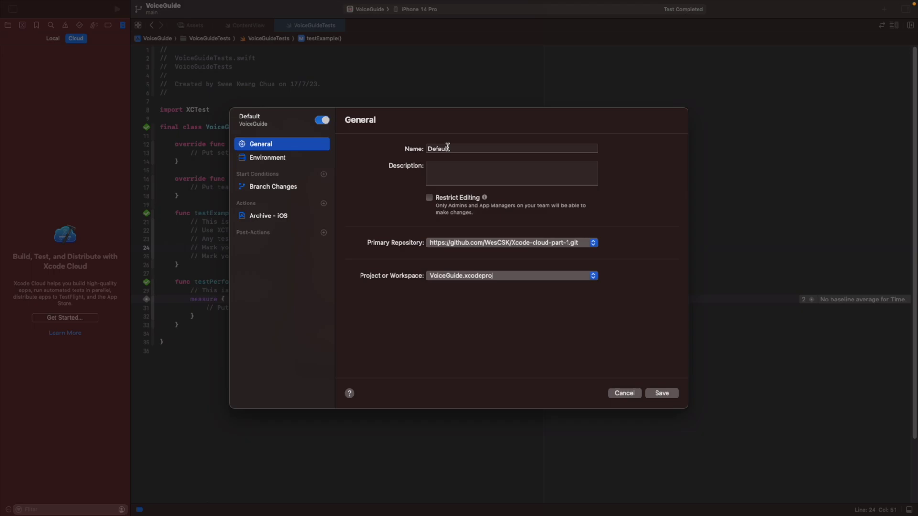
double_click(447, 148)
type("Test Workflow")
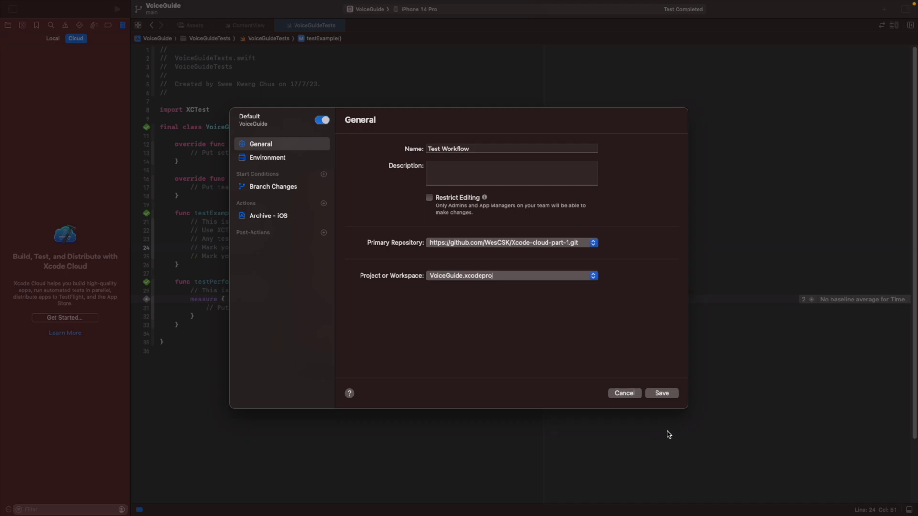
left_click(459, 165)
mouse_move(485, 198)
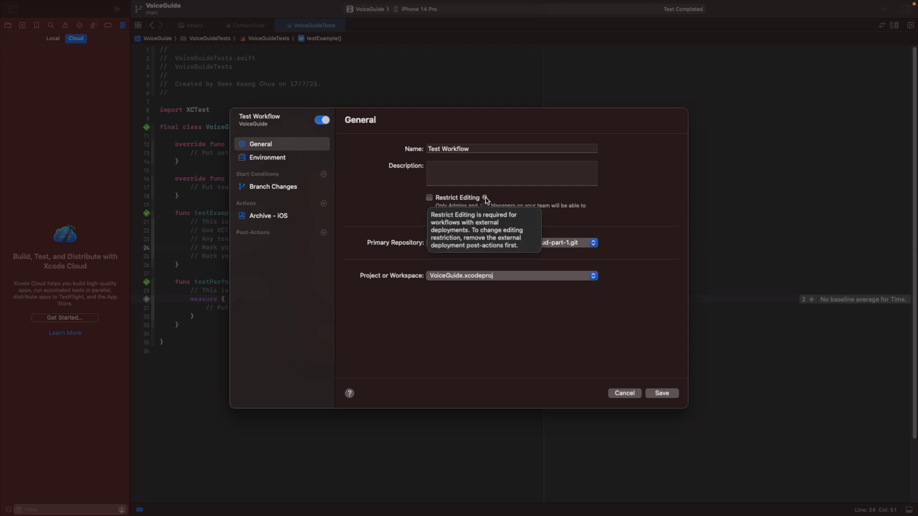
left_click(453, 199)
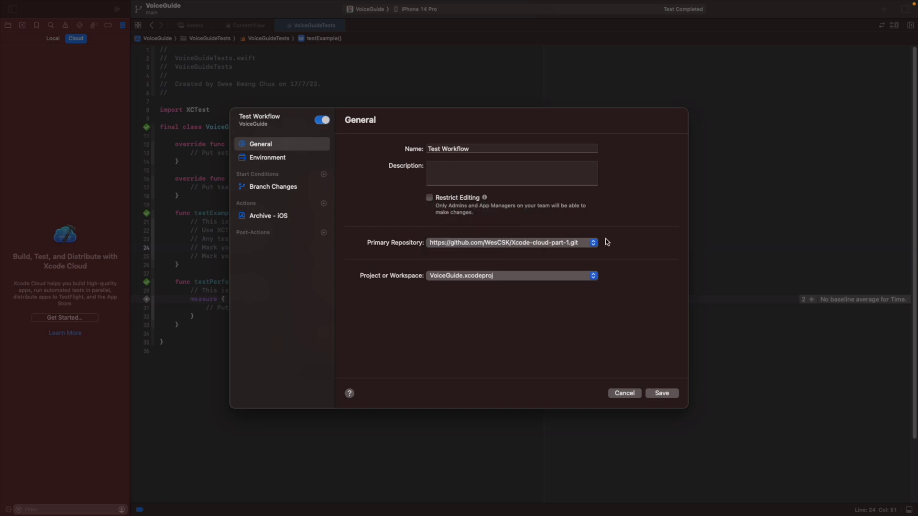
Step: Choose Latest Release for both the Xcode version and the macOS version in the workflow's environment
left_click(272, 158)
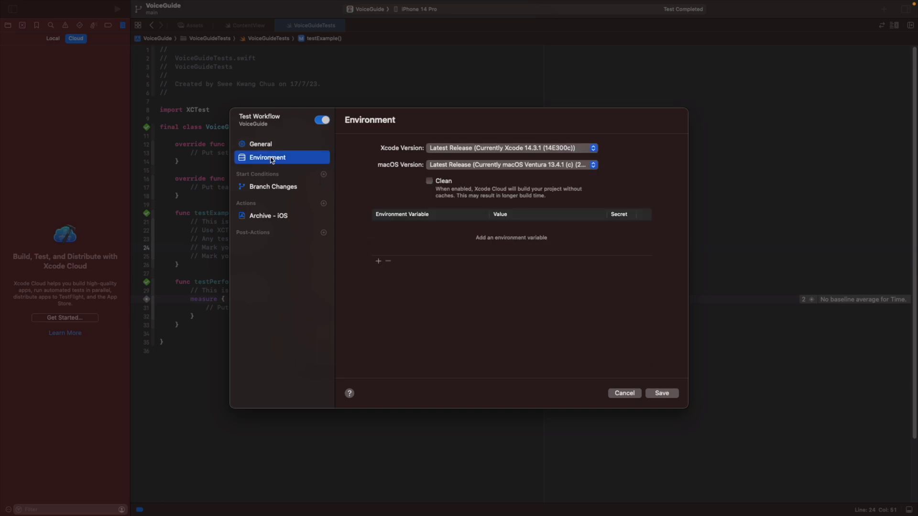
left_click(470, 148)
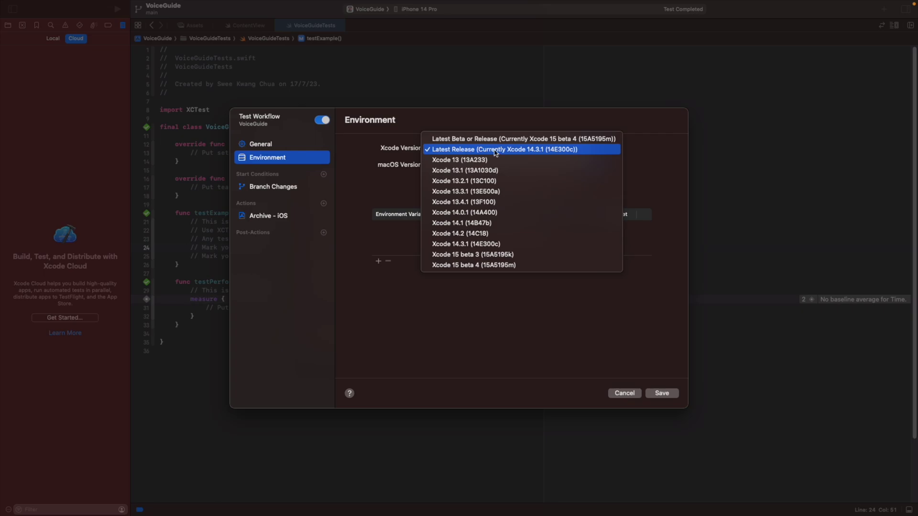
left_click(561, 149)
left_click(540, 166)
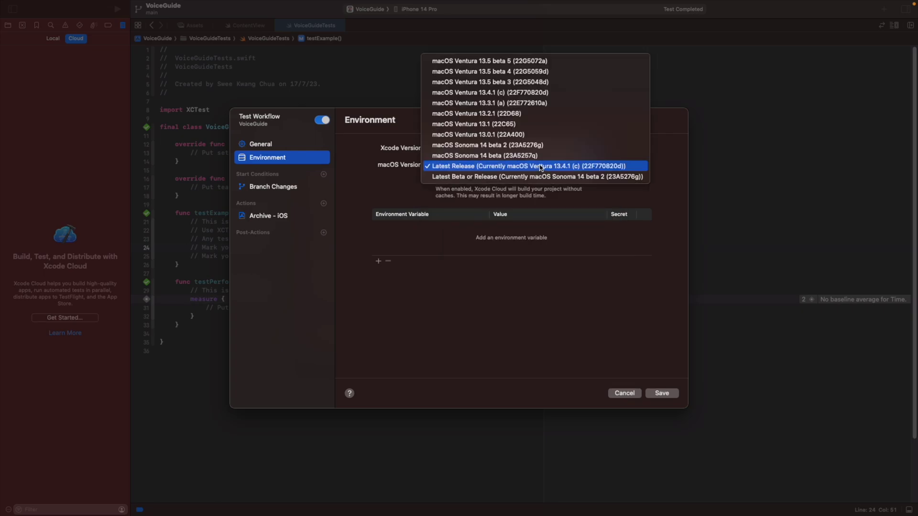
left_click(541, 168)
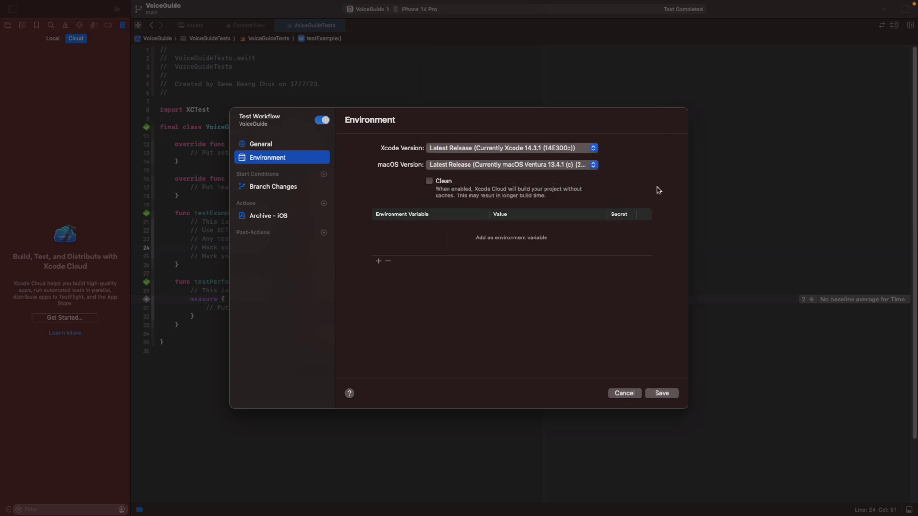
Step: Review the Branch Changes start condition and the Archive - iOS action, and save the workflow
left_click(273, 189)
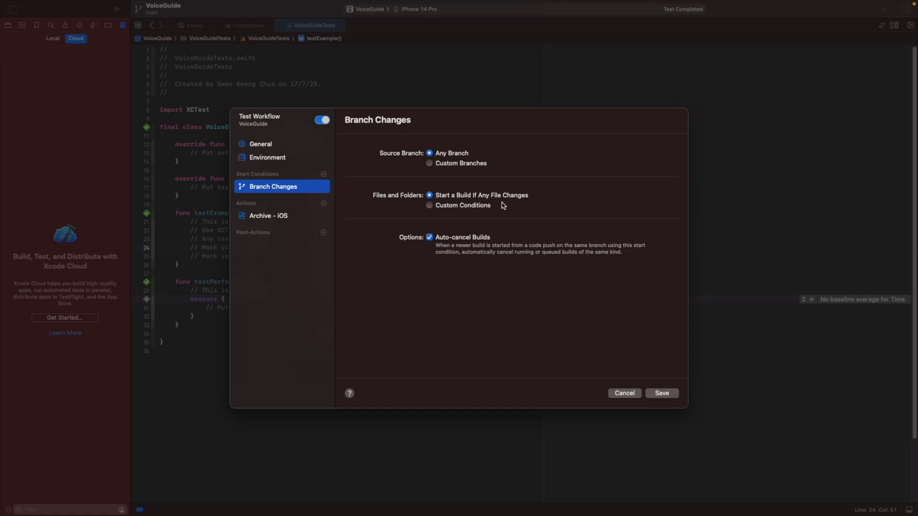
left_click(278, 219)
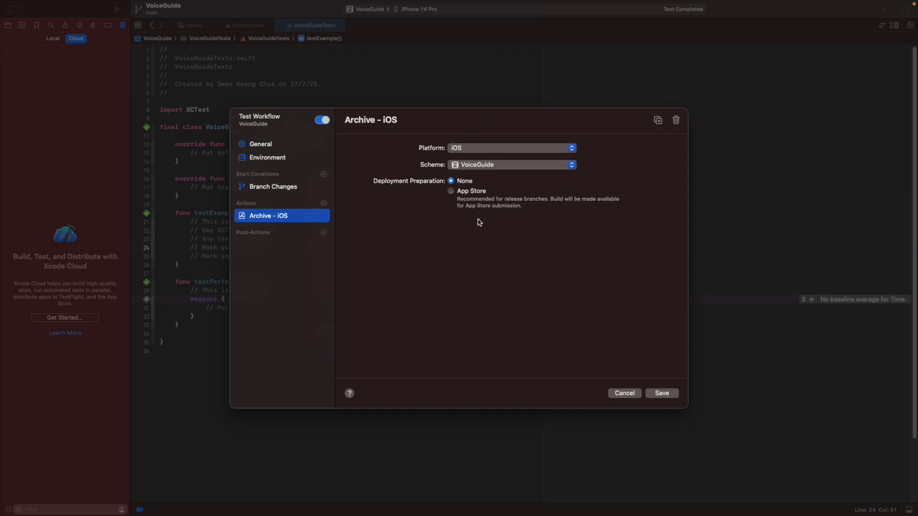
left_click(663, 393)
Step: Proceed to source code access for the Xcode-cloud-part-1 repository and open the Xcode Cloud installation page on GitHub
left_click(591, 339)
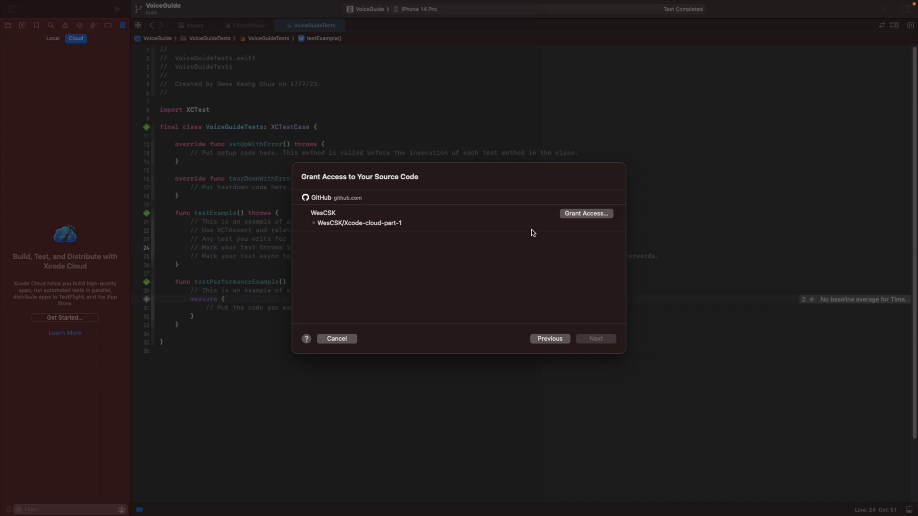
left_click(576, 218)
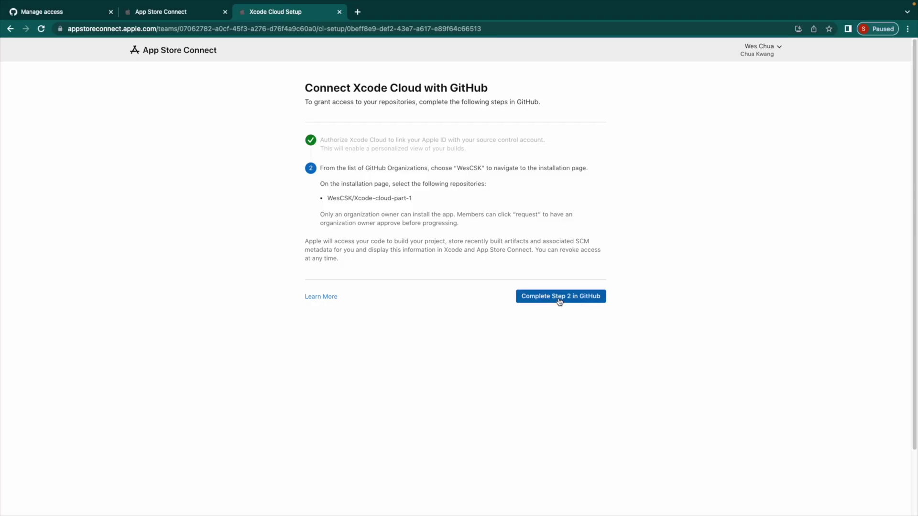
left_click(561, 298)
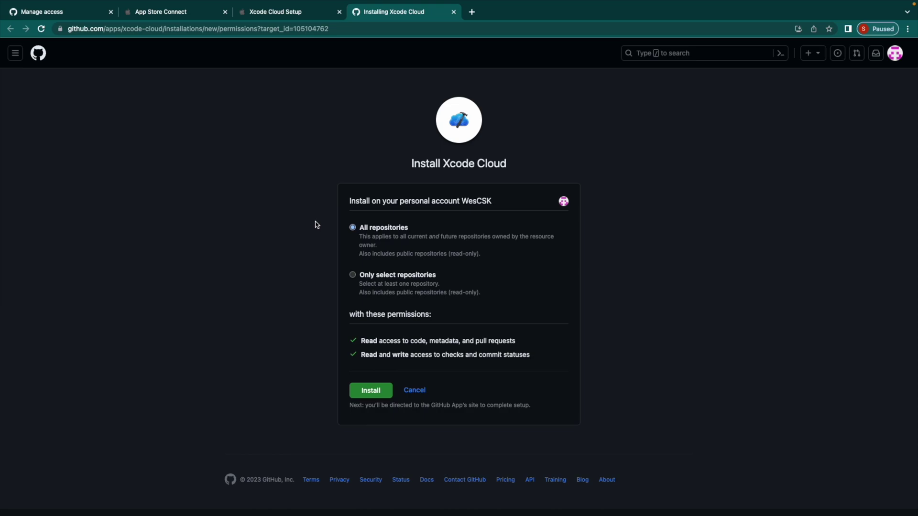
Step: Install Xcode Cloud on GitHub with access to only the Xcode-cloud-part-1 repository
left_click(391, 276)
left_click(421, 310)
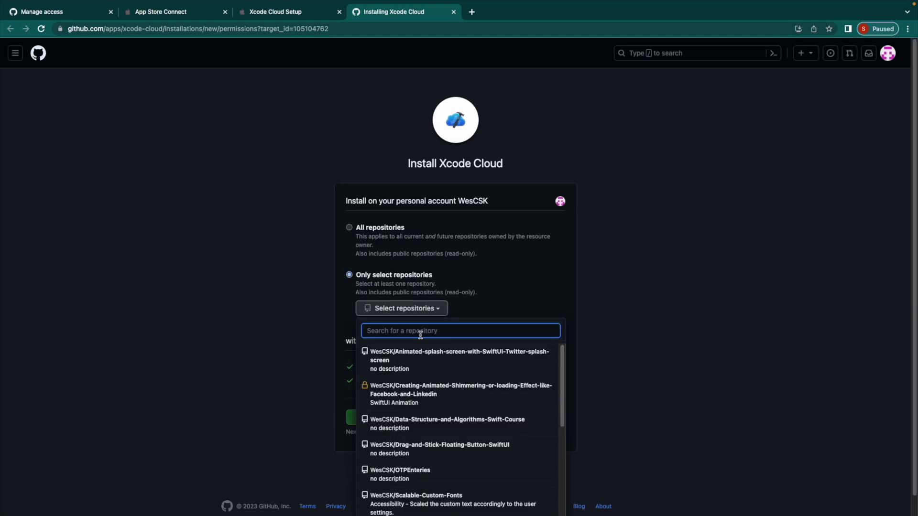
type("xcode")
left_click(421, 351)
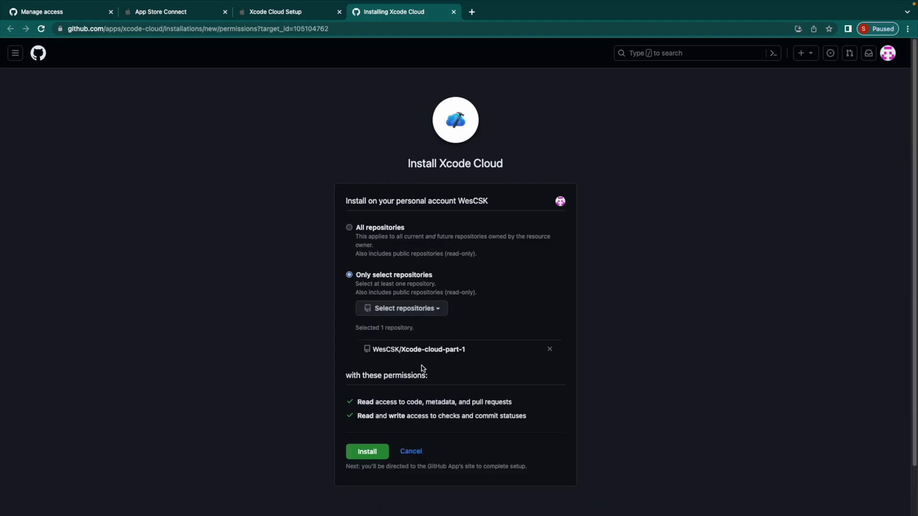
left_click(382, 452)
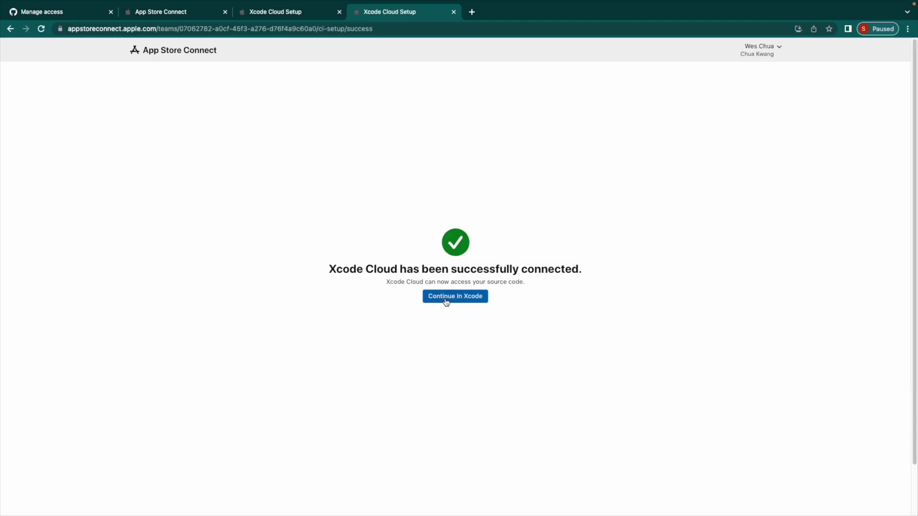
Step: Return to Xcode and try to create the VoiceGuide app on App Store Connect with the suggested properties
left_click(447, 300)
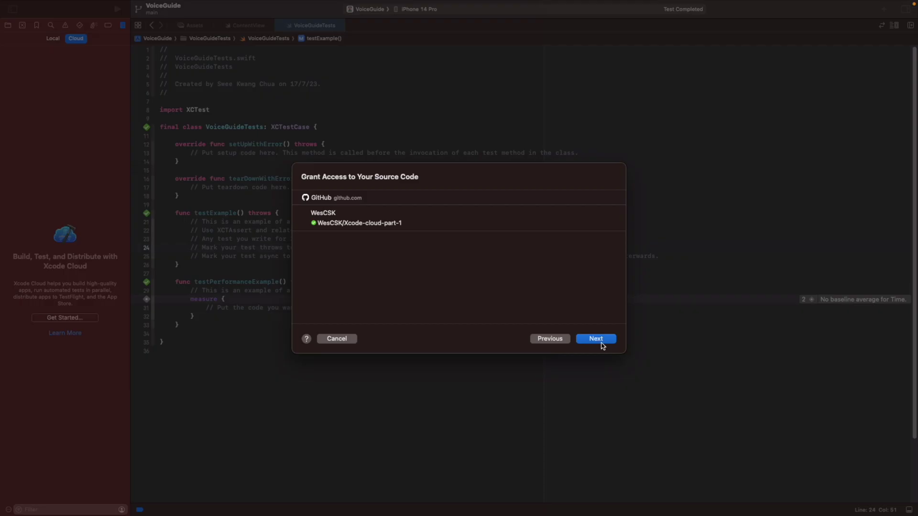
left_click(601, 342)
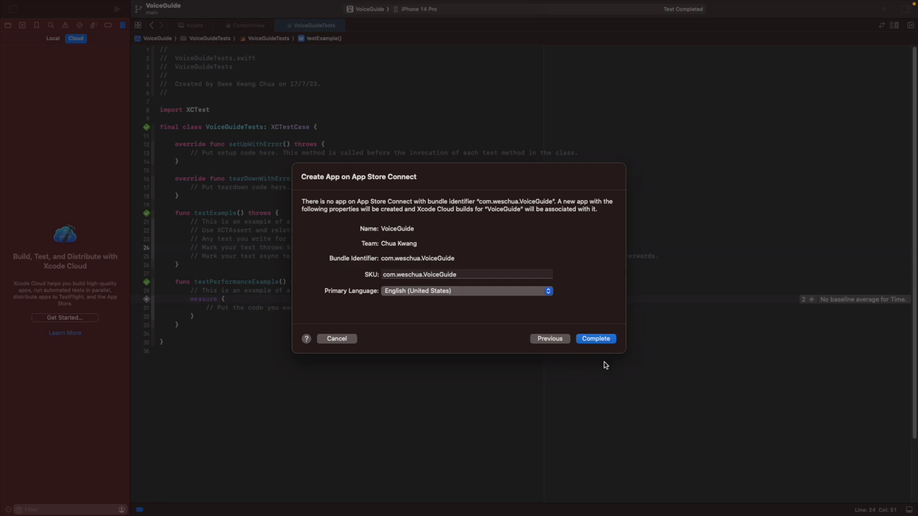
left_click(603, 340)
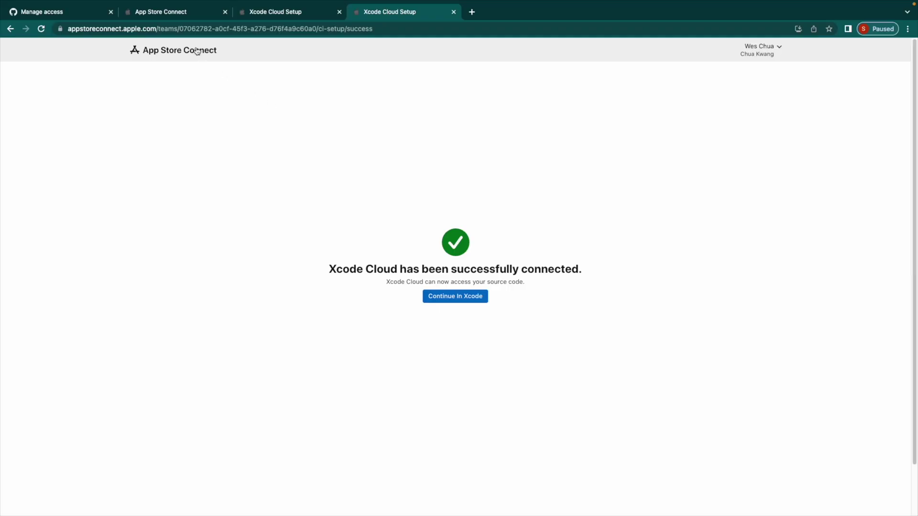
Step: Switch to App Store Connect and start a new app named VoiceGuide Singapore
left_click(197, 51)
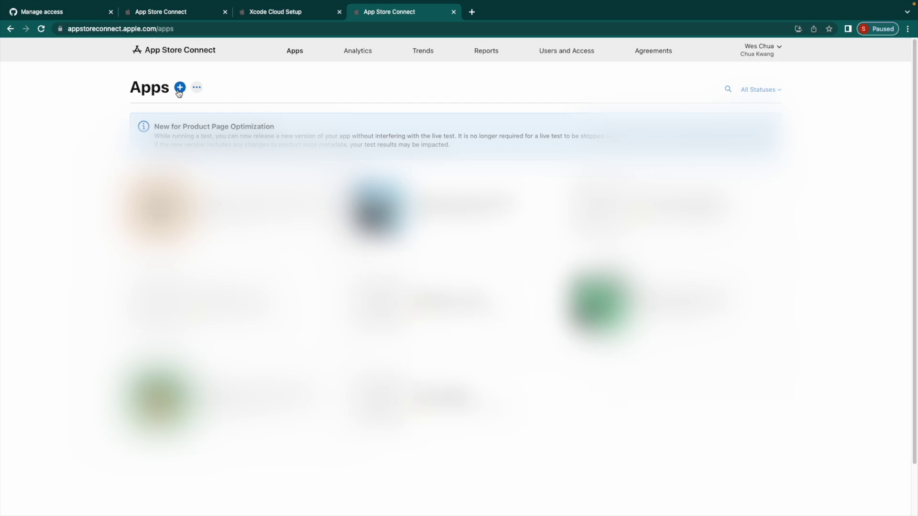
left_click(179, 90)
left_click(179, 117)
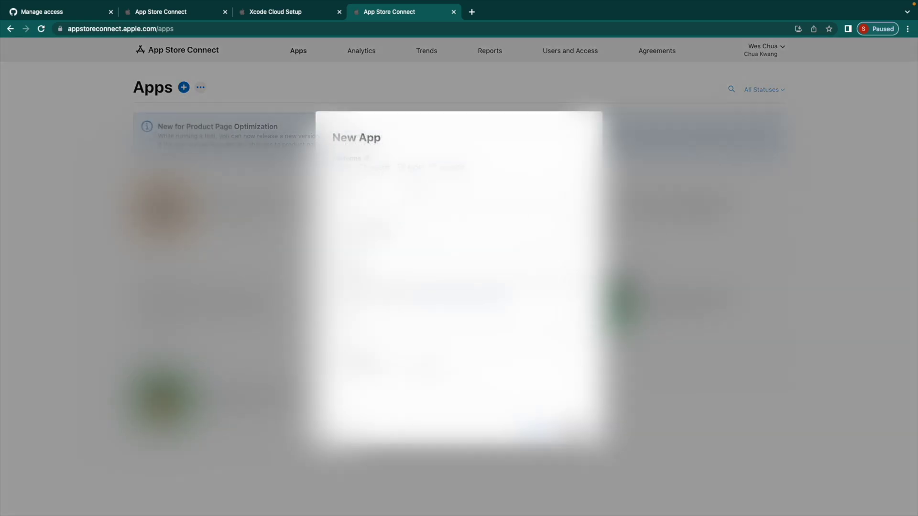
left_click(395, 208)
type("VoiceGuid")
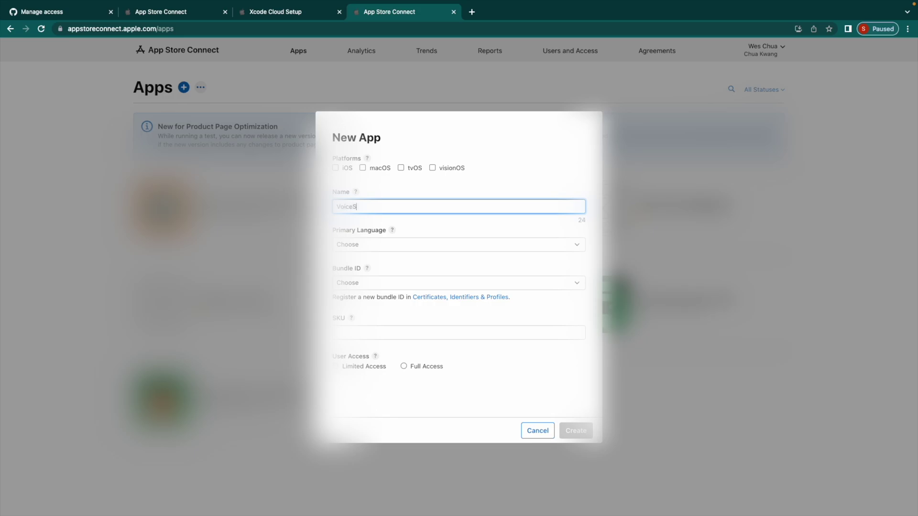
type("e Singapore")
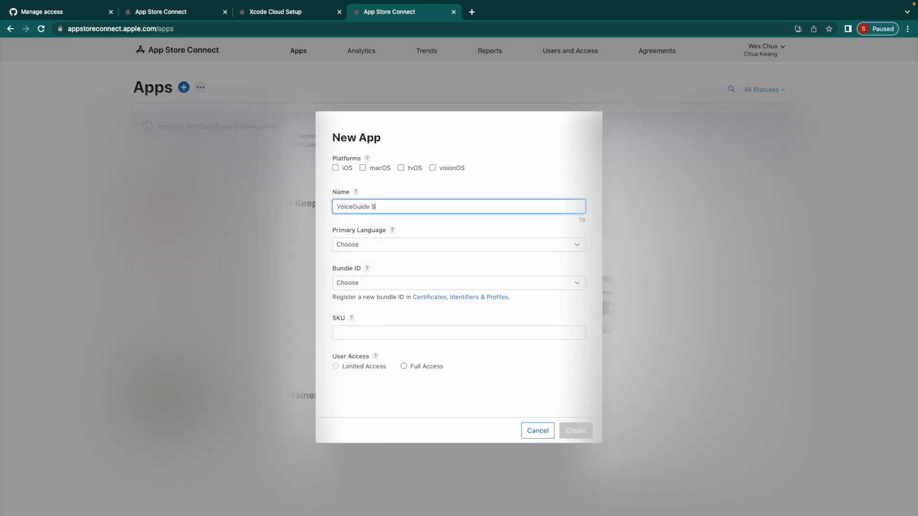
Step: Set the new app's primary language to English (U.K.), its bundle ID to the VoiceGuide one, and its SKU to xcode-cloud-tutorial
left_click(404, 244)
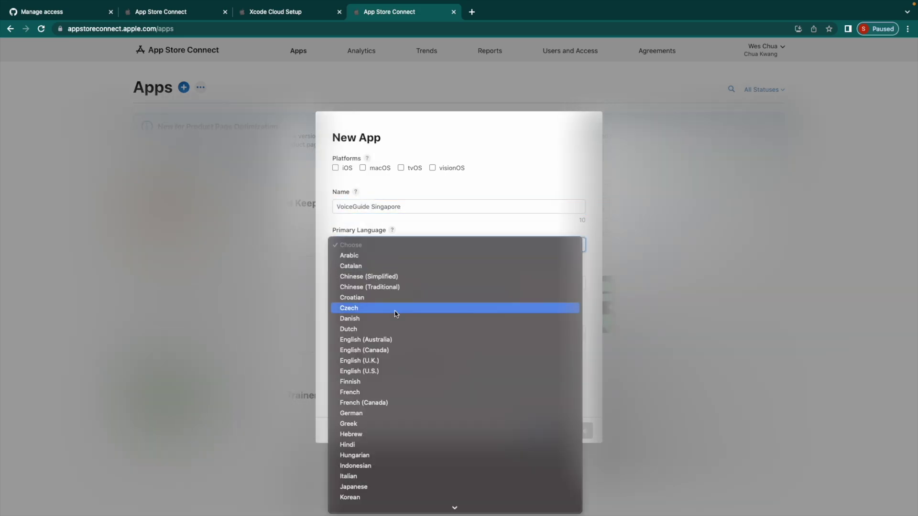
left_click(390, 361)
left_click(375, 284)
left_click(520, 306)
left_click(349, 320)
type("xcode-cloud-tutorial")
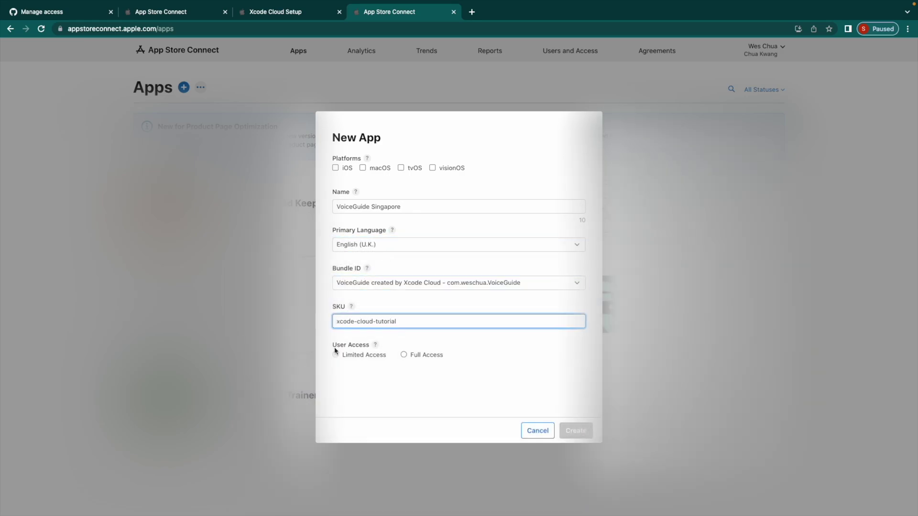
Step: Give the new app Full Access and the iOS platform, and create it
left_click(413, 355)
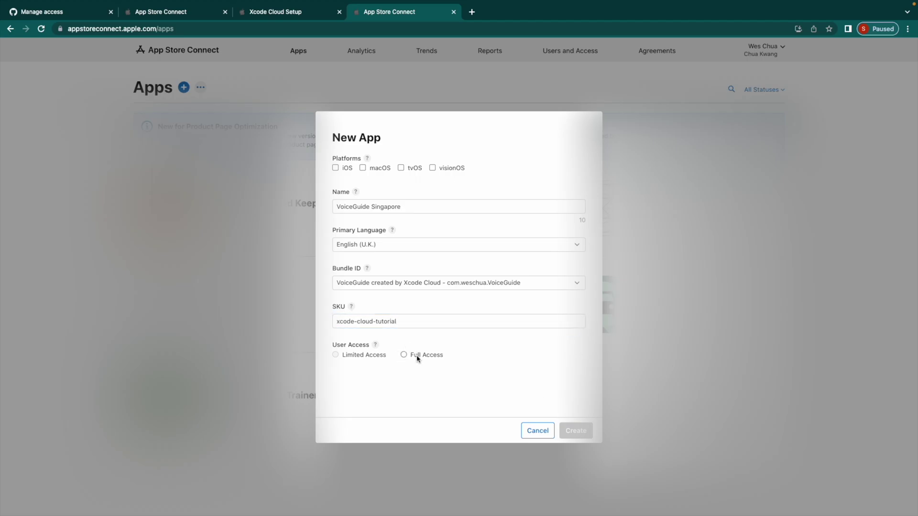
left_click(335, 167)
left_click(576, 430)
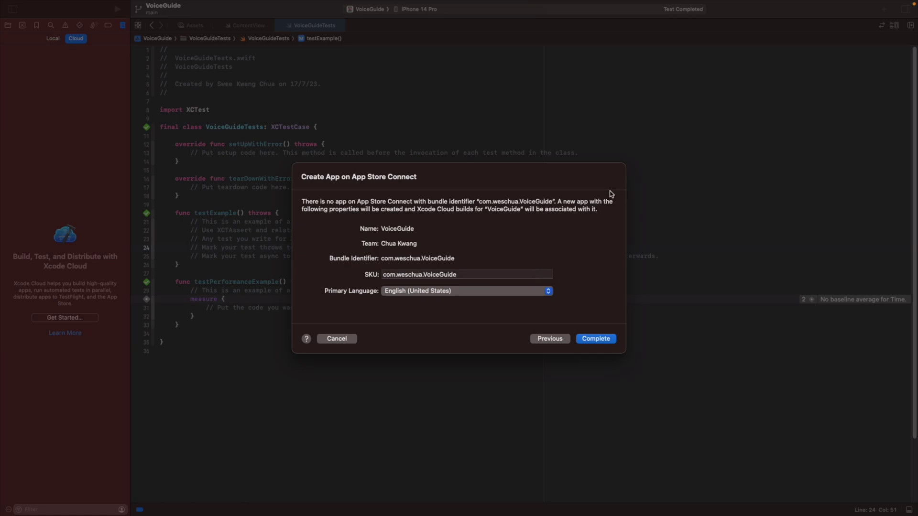
Step: Back in Xcode, repeat the App Store Connect check and complete the Xcode Cloud setup with VoiceGuide Singapore
left_click(553, 340)
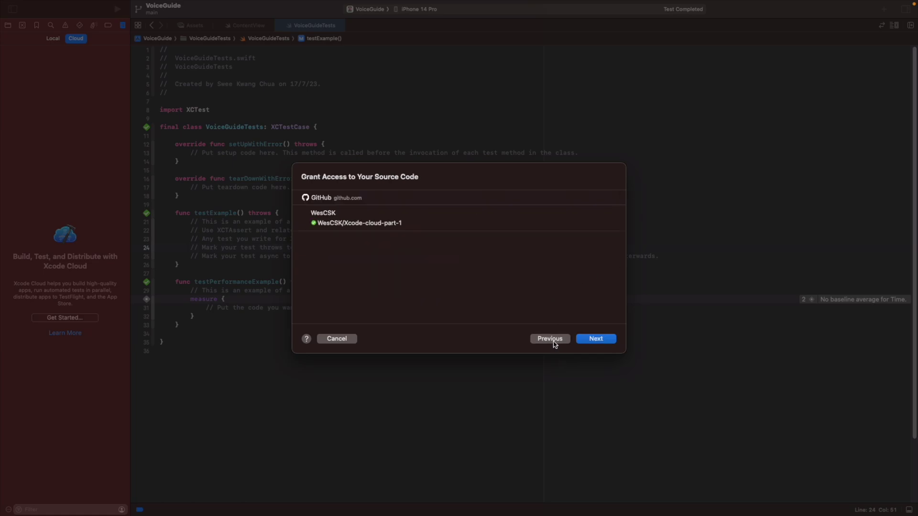
left_click(601, 339)
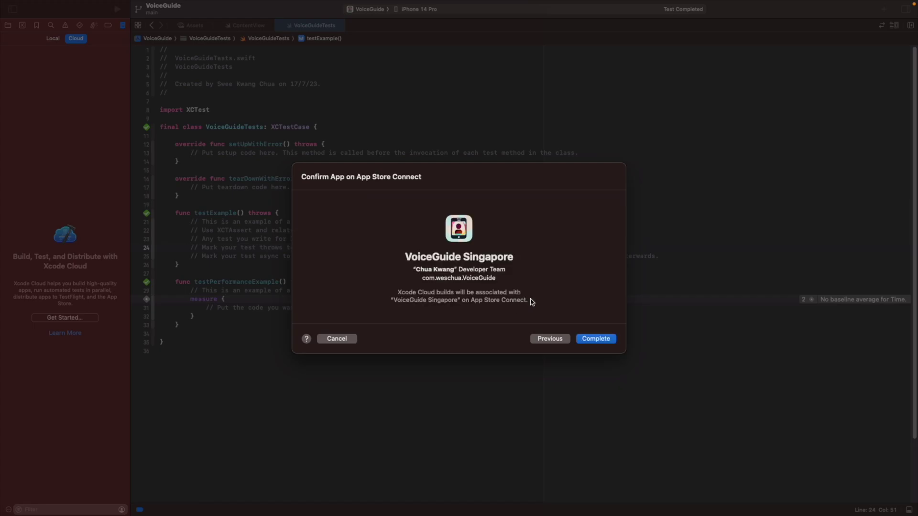
left_click(605, 340)
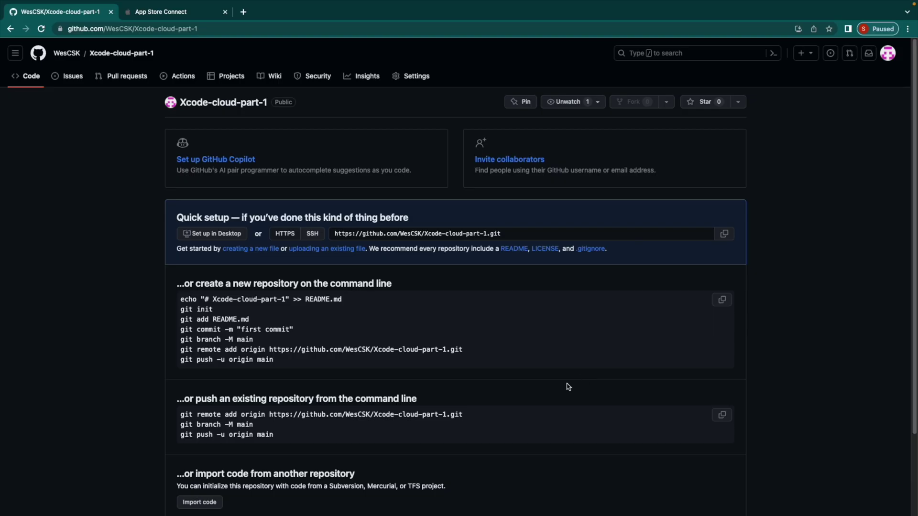
Step: Back in Xcode, push the local VoiceGuide changes to a new origin/main branch on the GitHub repository
scroll(567, 384, "down", 1)
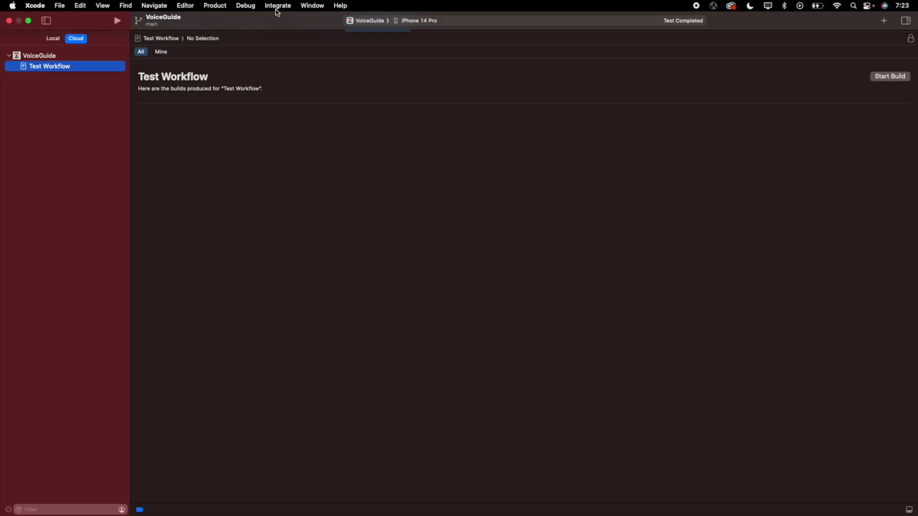
left_click(277, 6)
mouse_move(251, 10)
mouse_move(278, 7)
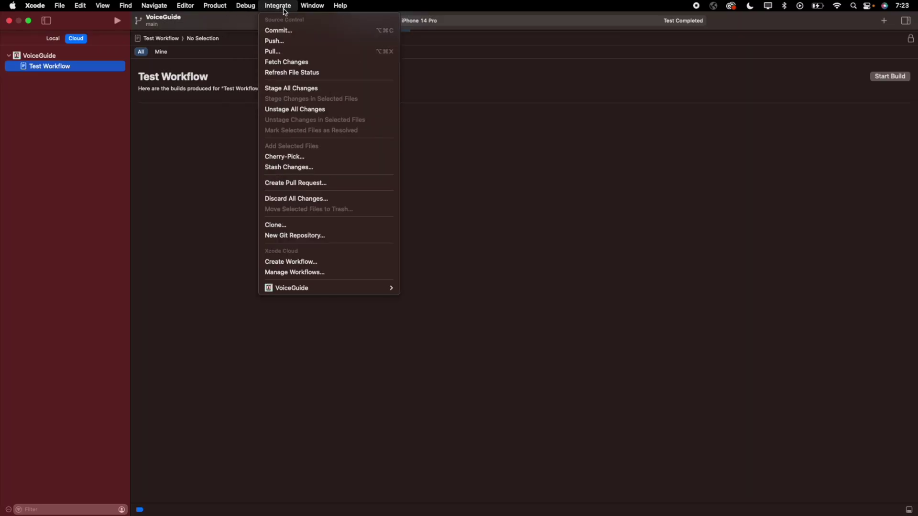
left_click(293, 41)
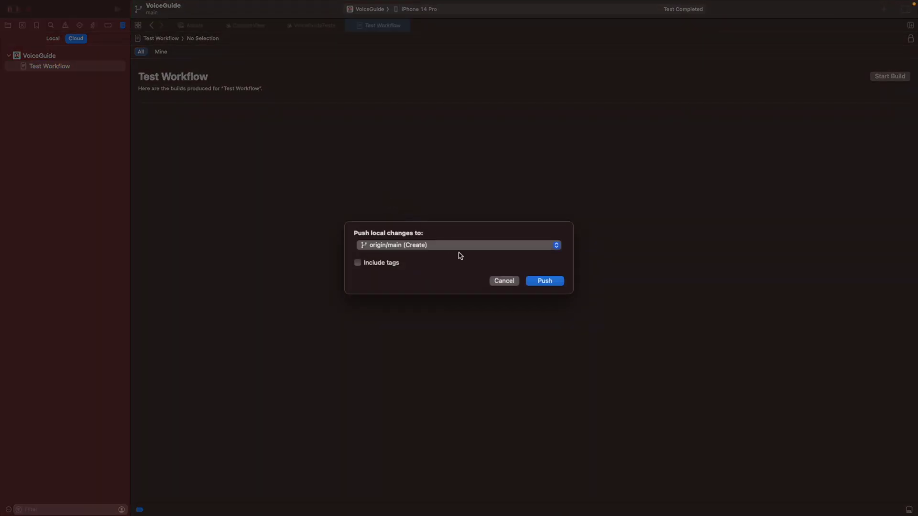
left_click(562, 285)
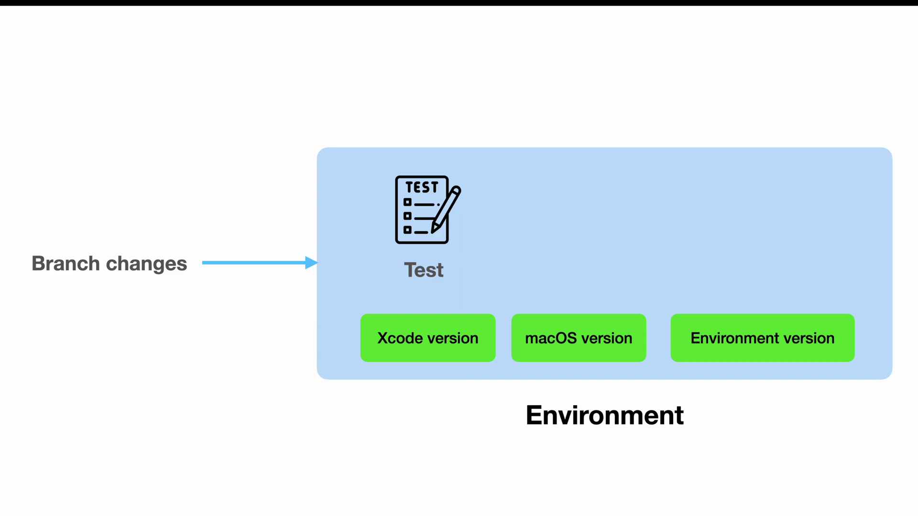
key("Right")
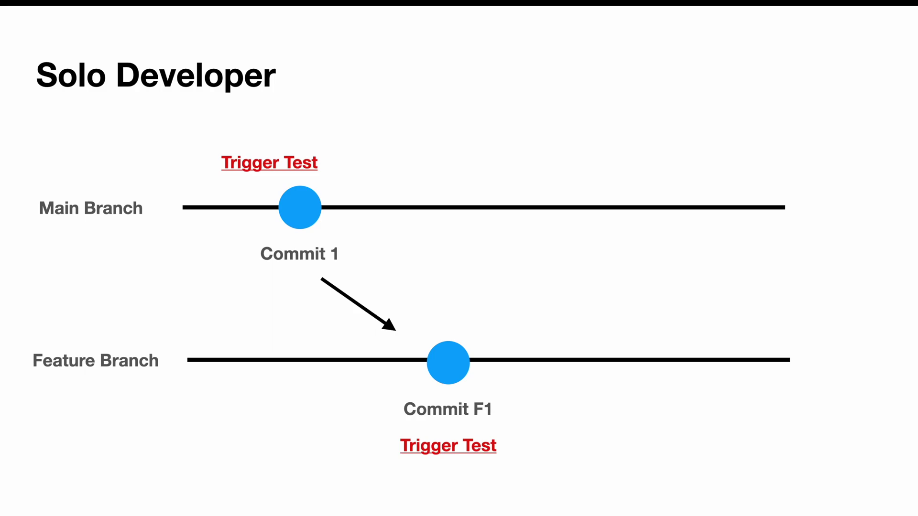
key("Right")
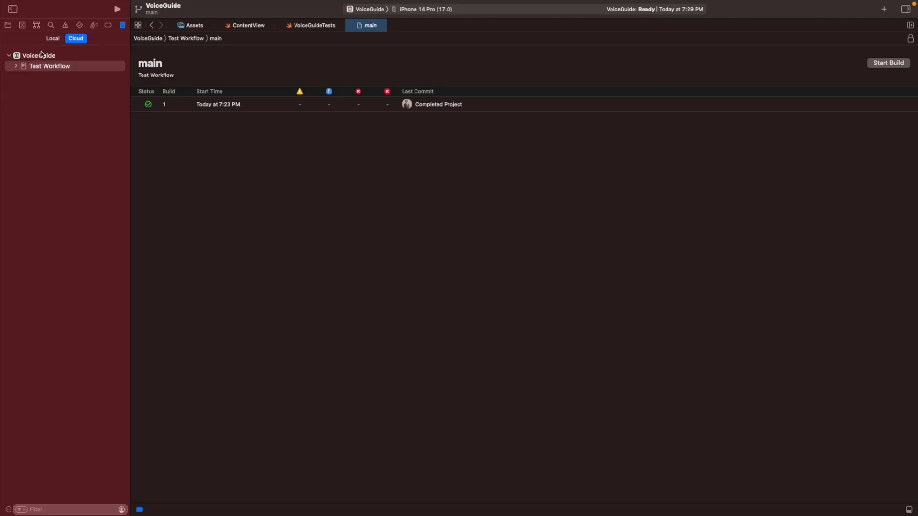
Step: Try to delete Test Workflow from VoiceGuide's workflows and deactivate it instead
right_click(42, 56)
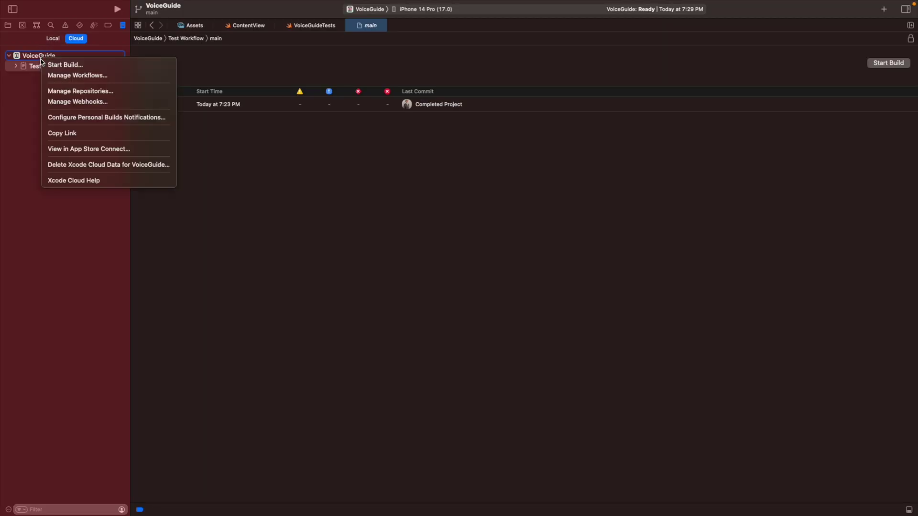
left_click(66, 76)
left_click(297, 185)
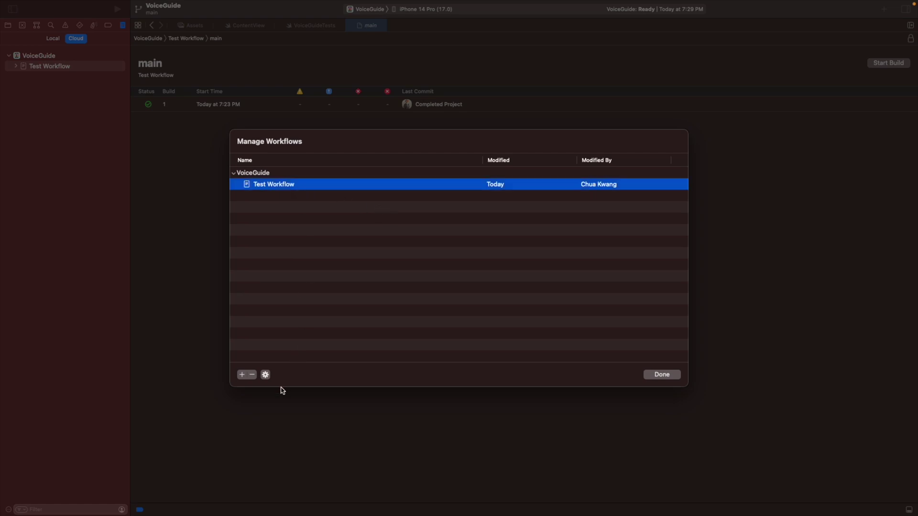
left_click(250, 376)
left_click(503, 310)
left_click(253, 375)
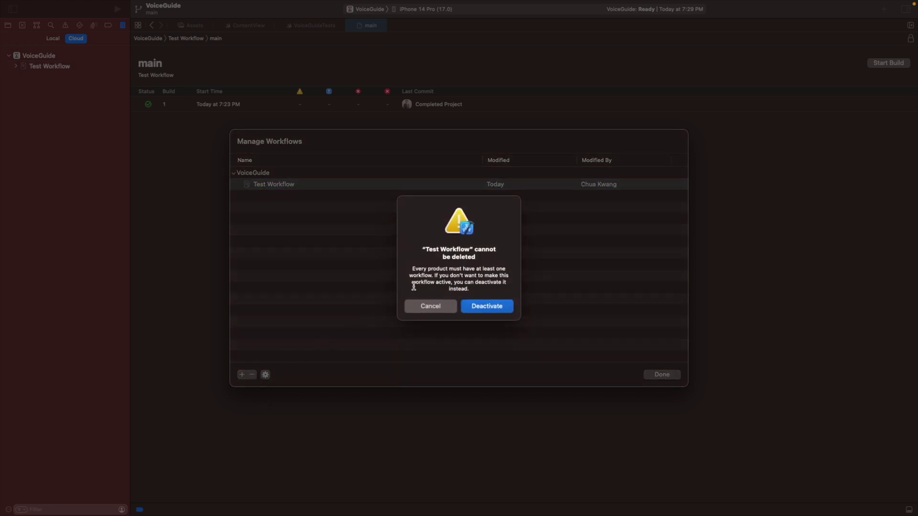
left_click(449, 309)
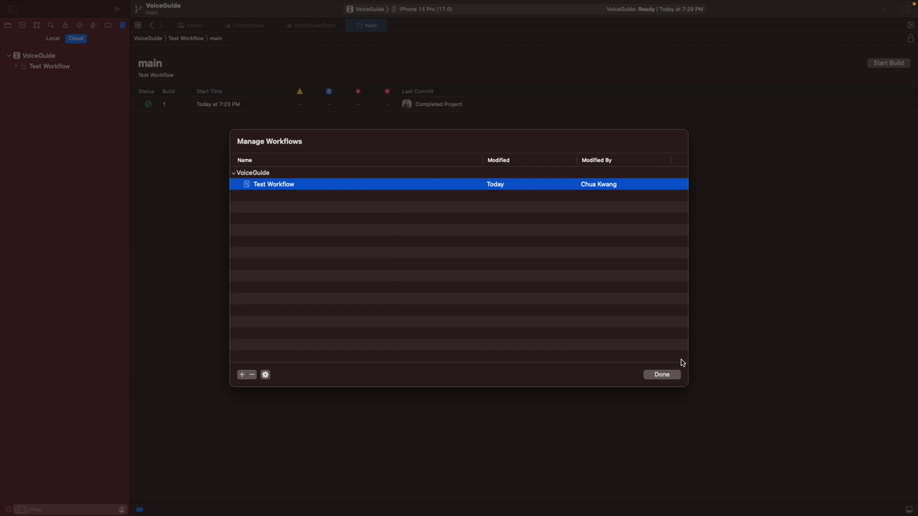
left_click(669, 376)
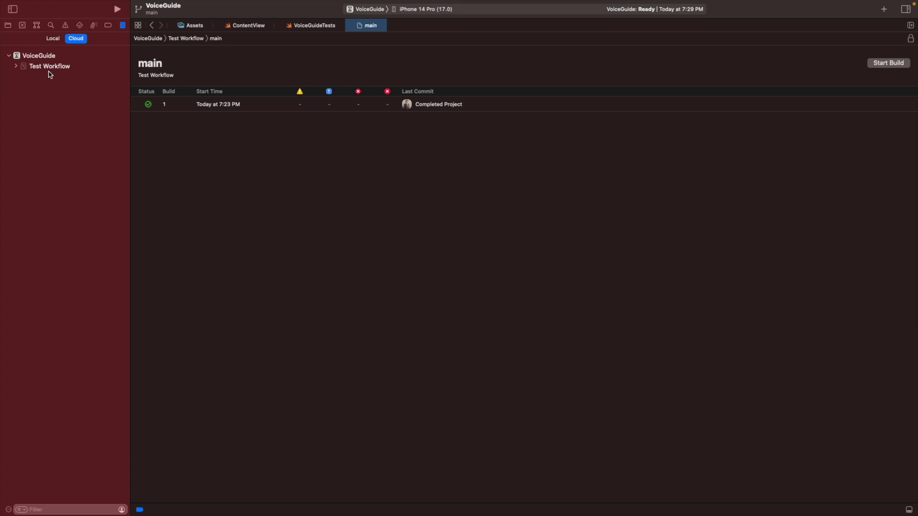
right_click(43, 57)
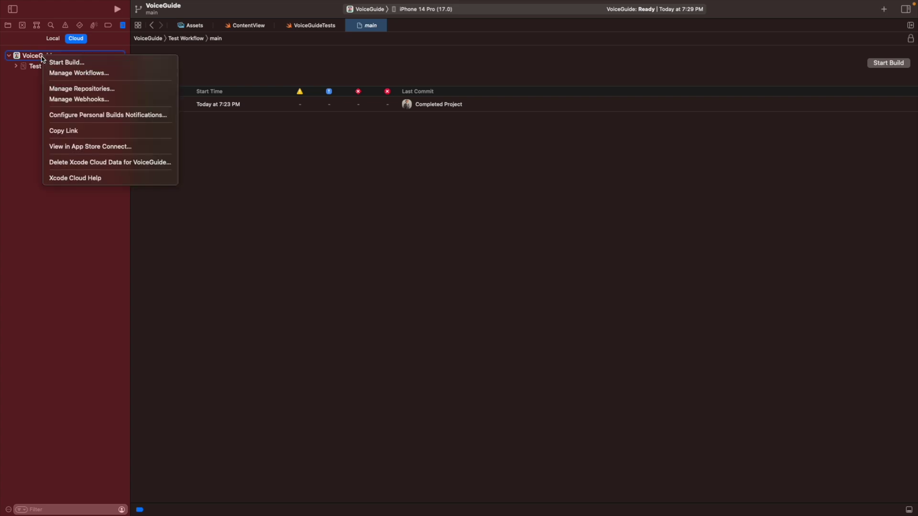
left_click(107, 75)
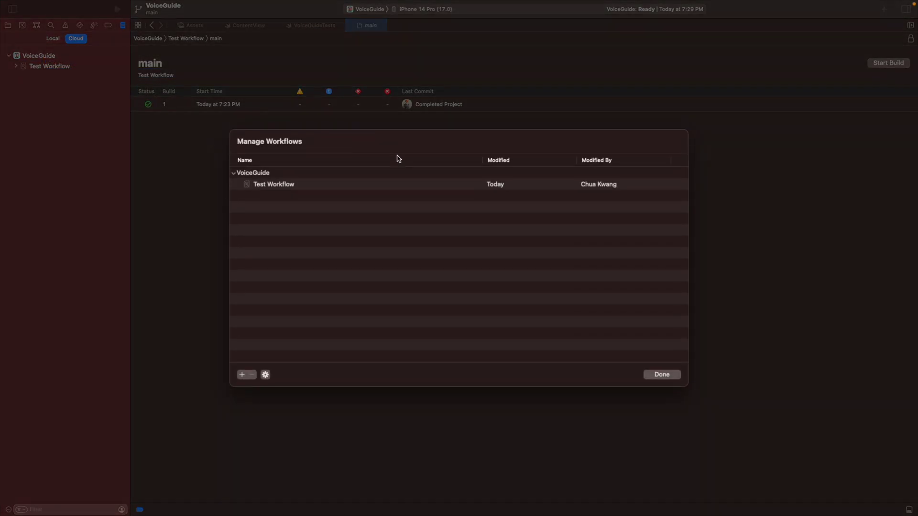
left_click(242, 374)
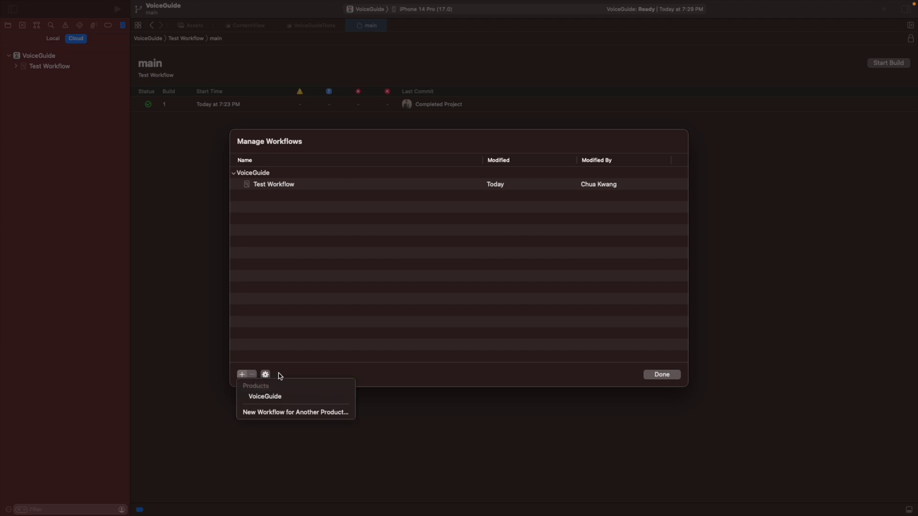
left_click(523, 371)
left_click(662, 375)
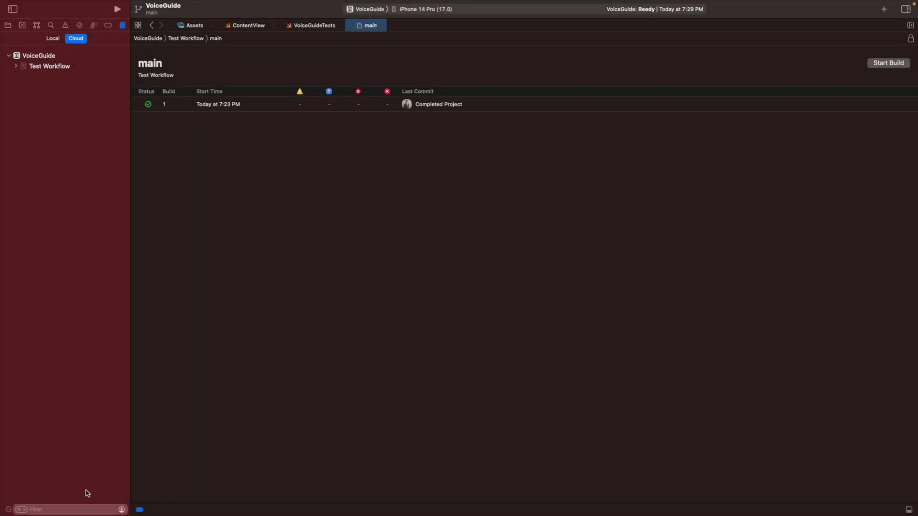
Step: Create a workflow for the VoiceGuide product named "Run Unit-test" with the description "Run unit test on every code changes"
left_click(8, 510)
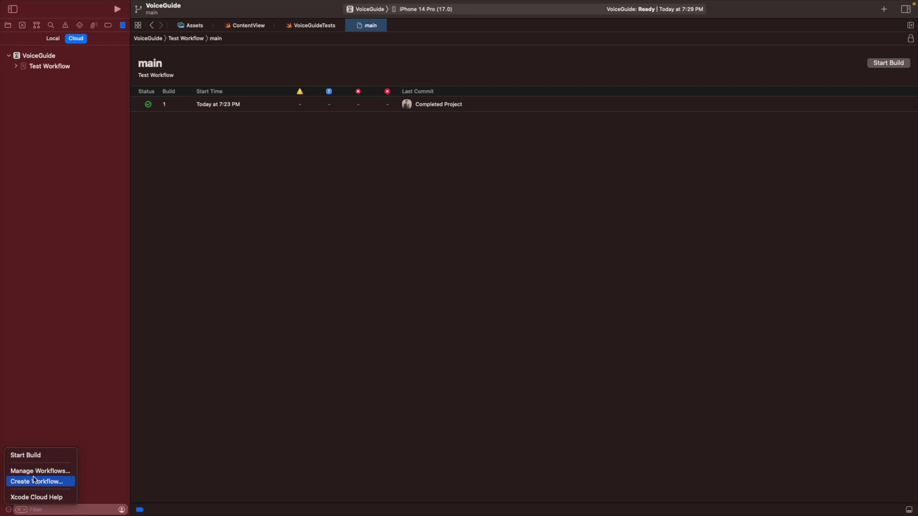
left_click(34, 481)
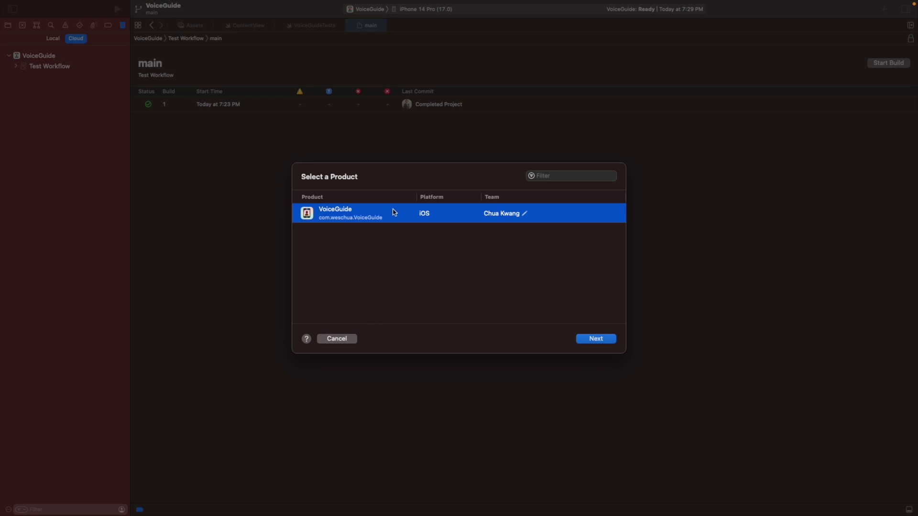
left_click(596, 341)
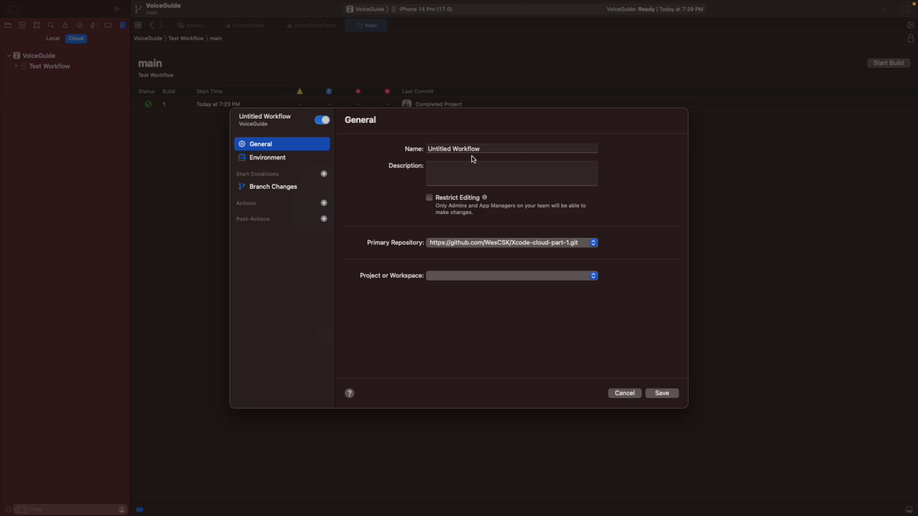
left_click(484, 152)
key("super+a")
type("Run Unit-test")
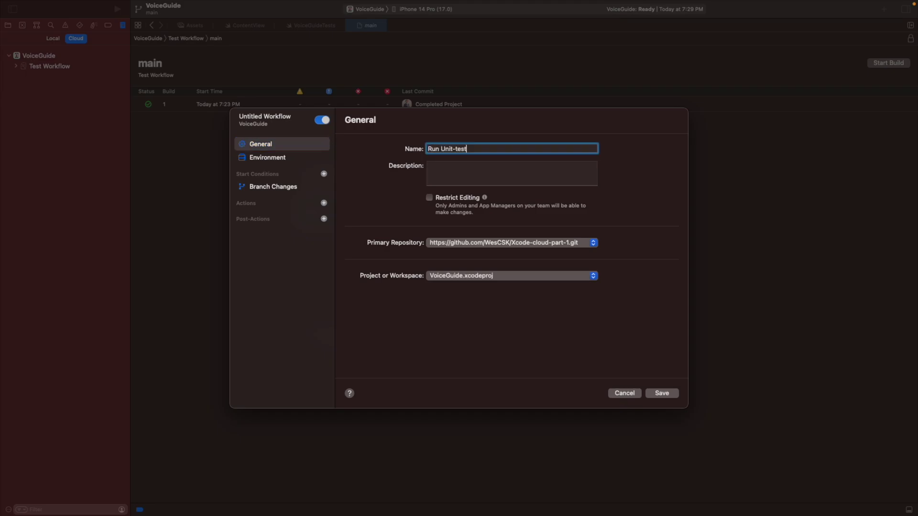
left_click(511, 173)
type("Run unit test on every code changes")
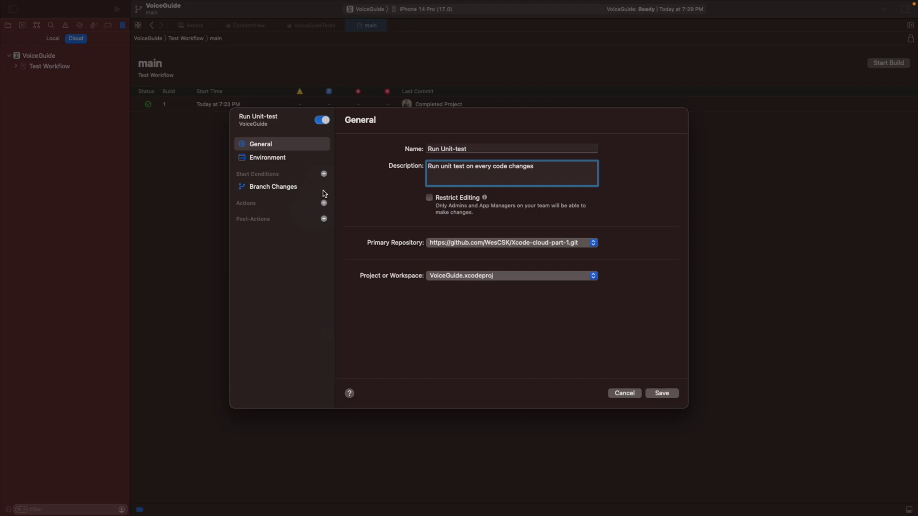
Step: Set the Branch Changes start condition to Any Branch, starting a build if any file changes
left_click(242, 187)
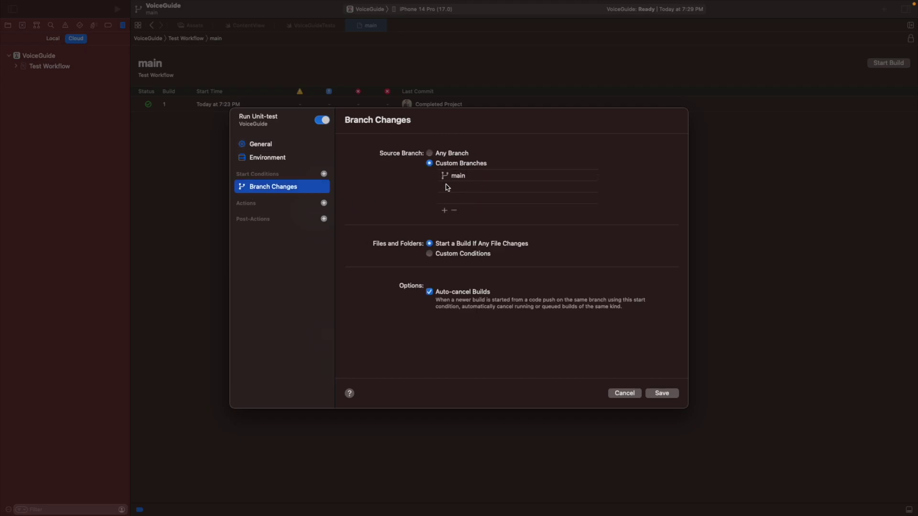
left_click(468, 154)
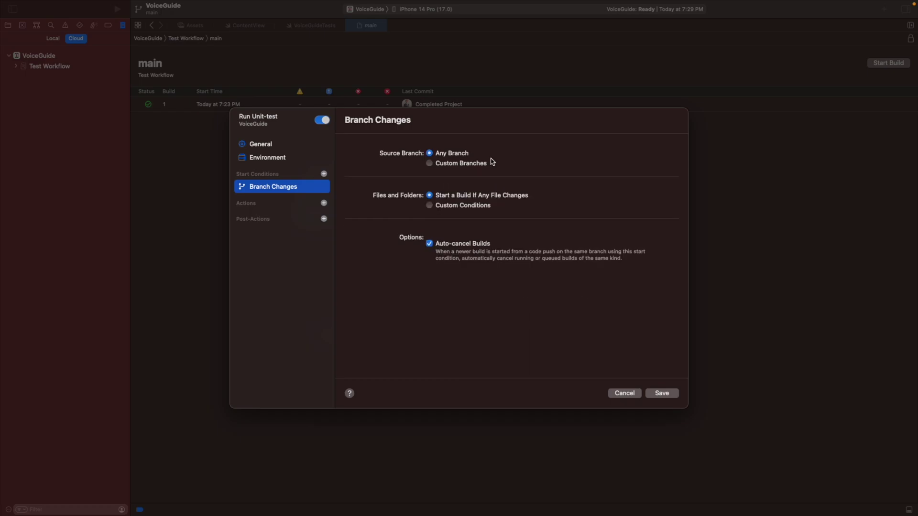
left_click(478, 206)
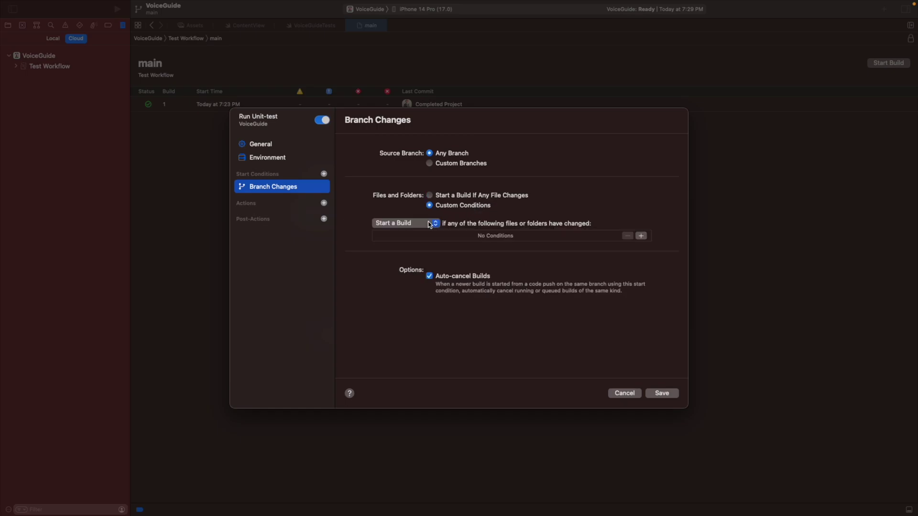
left_click(456, 196)
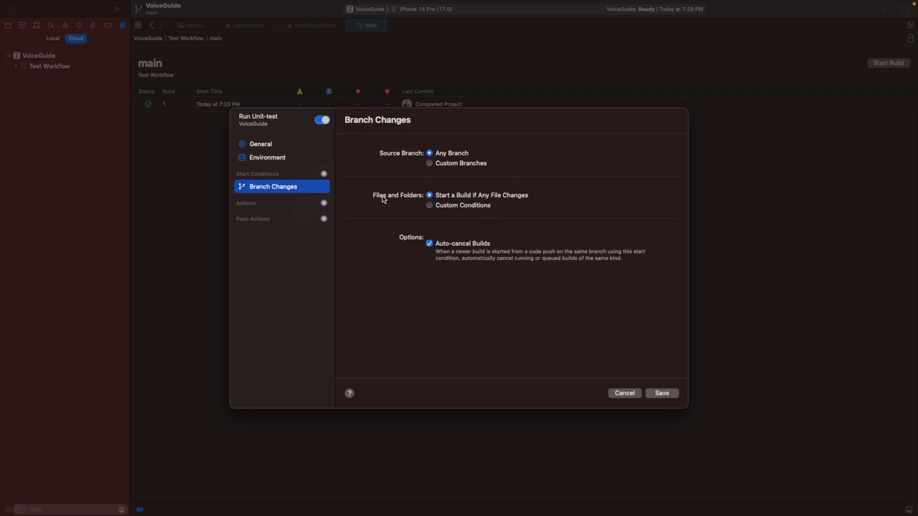
Step: Add a Test action for iOS to the Run Unit-test workflow and save the workflow
left_click(324, 204)
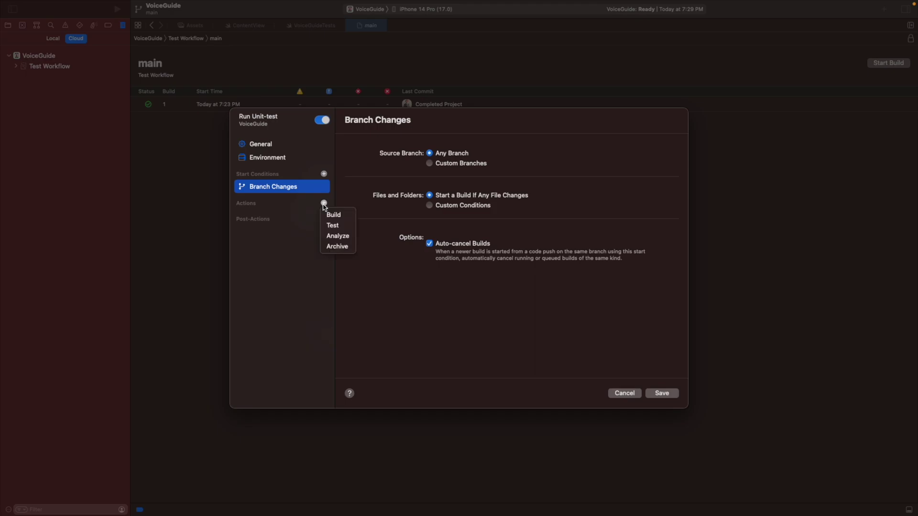
left_click(333, 225)
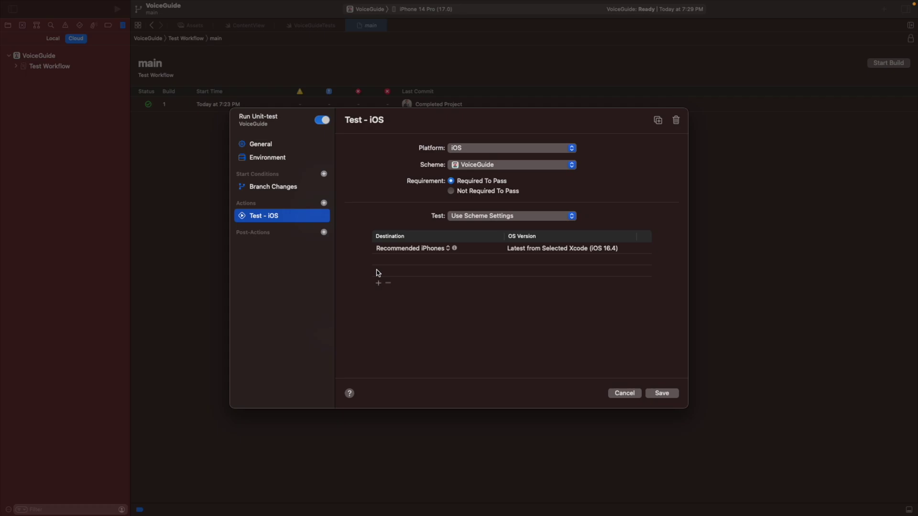
left_click(664, 393)
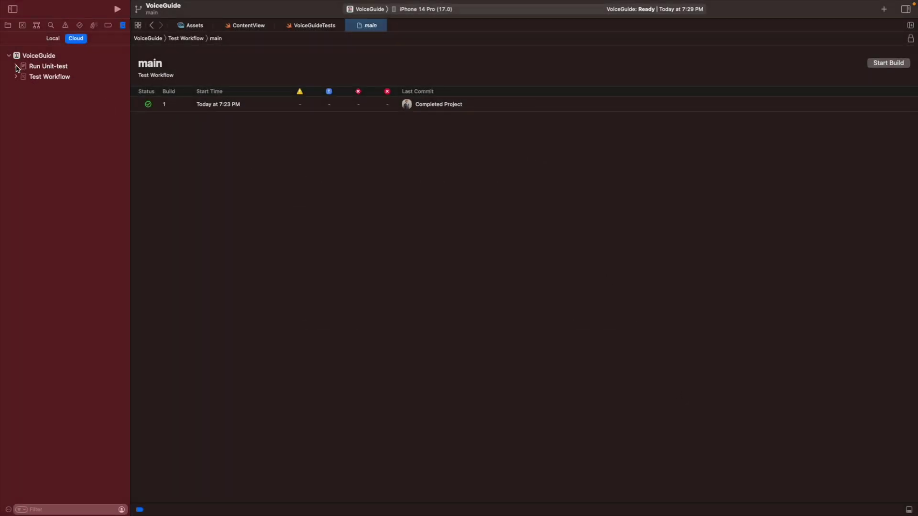
Step: Start a build of the Run Unit-test workflow on the main branch
left_click(46, 69)
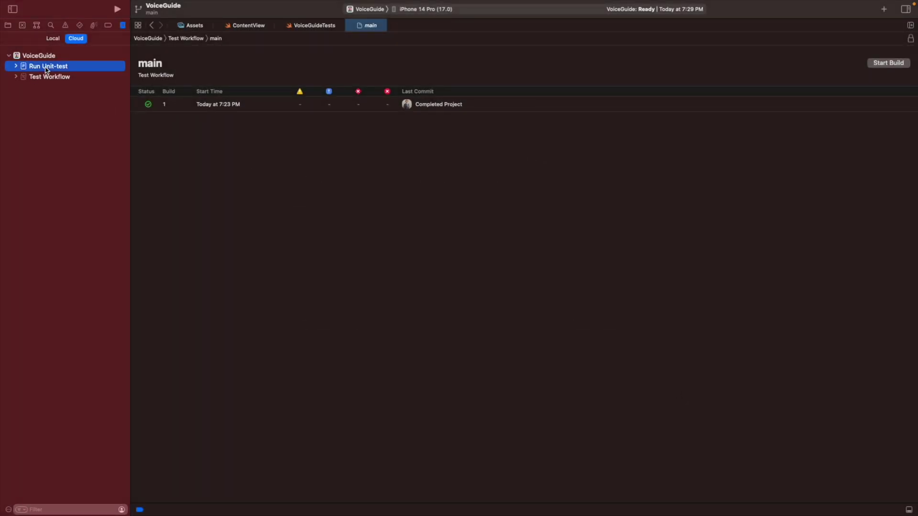
right_click(46, 69)
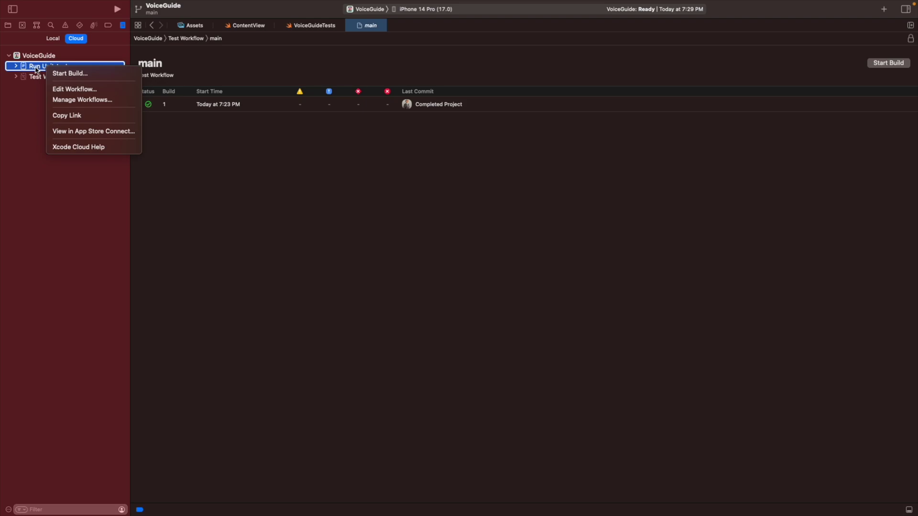
left_click(67, 74)
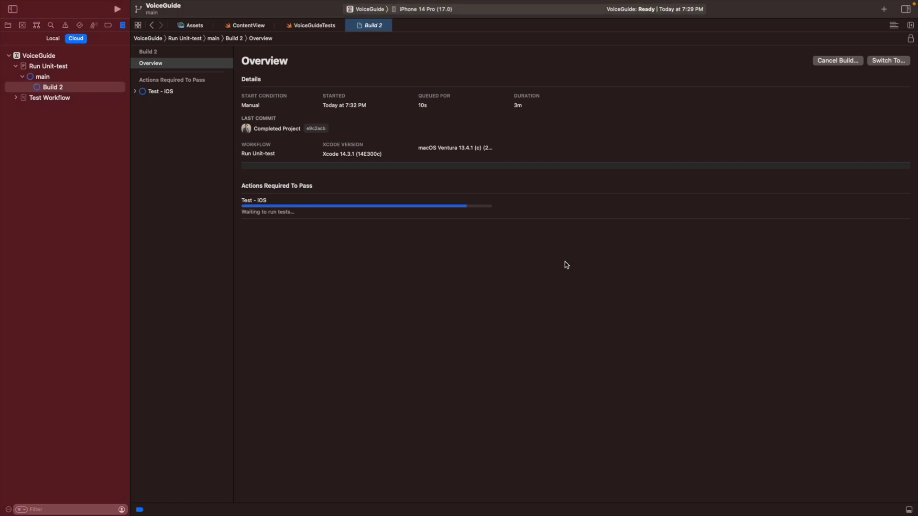
Step: Examine the passed tests of the Test - iOS action in Build 2
left_click(135, 91)
left_click(186, 103)
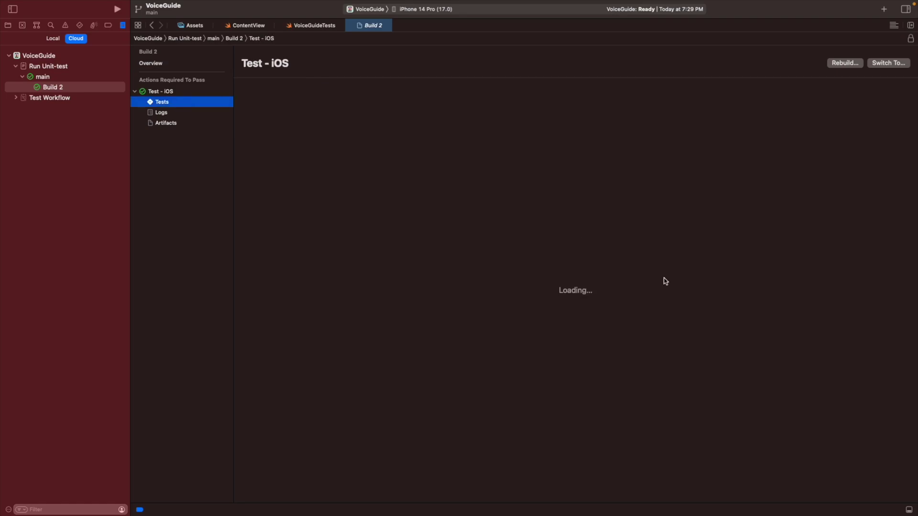
left_click(280, 84)
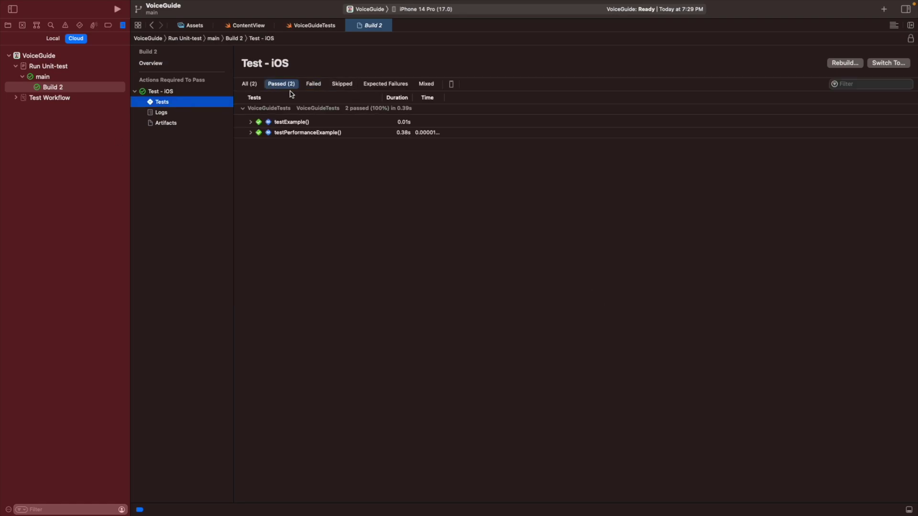
left_click(456, 209)
mouse_move(714, 6)
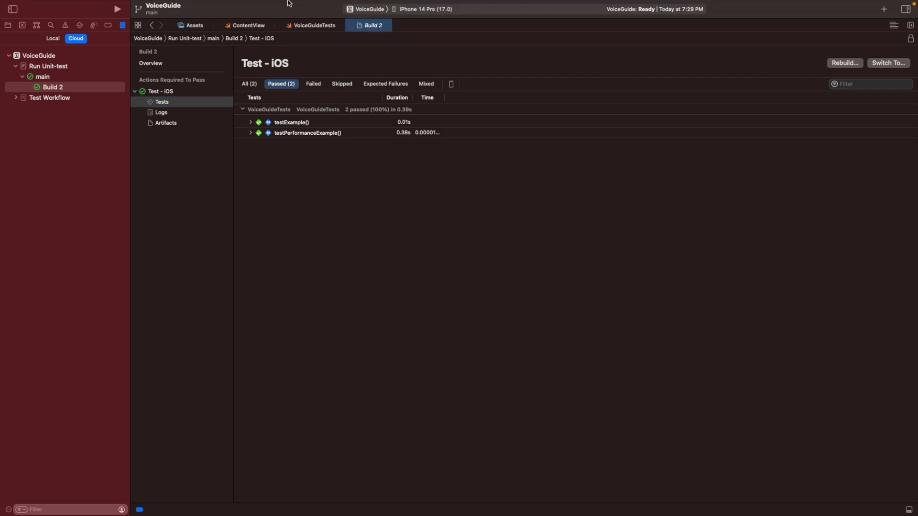
left_click(225, 225)
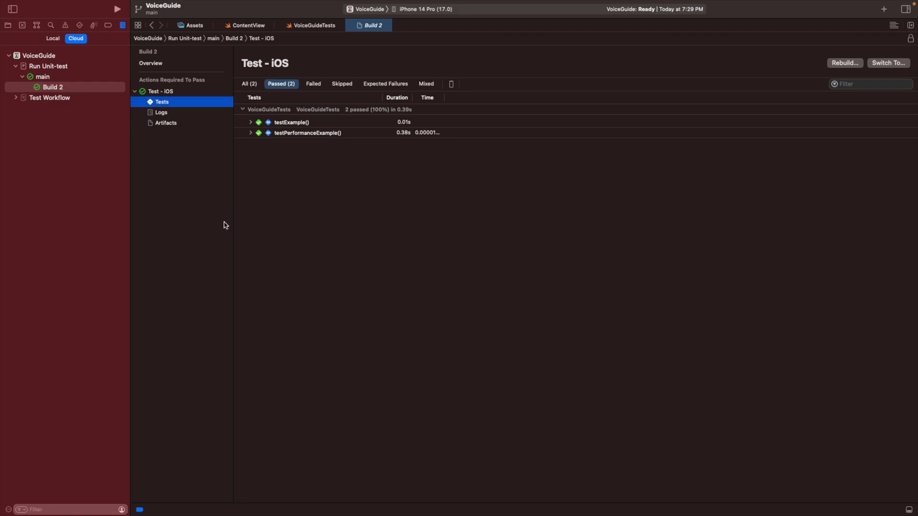
Step: Create a new branch named feature-1 from the main branch and switch to it
left_click(8, 25)
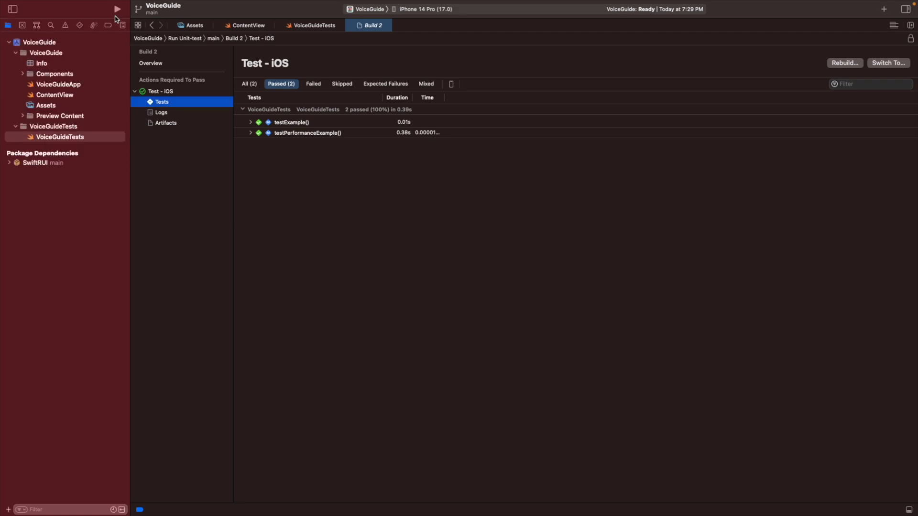
mouse_move(200, 3)
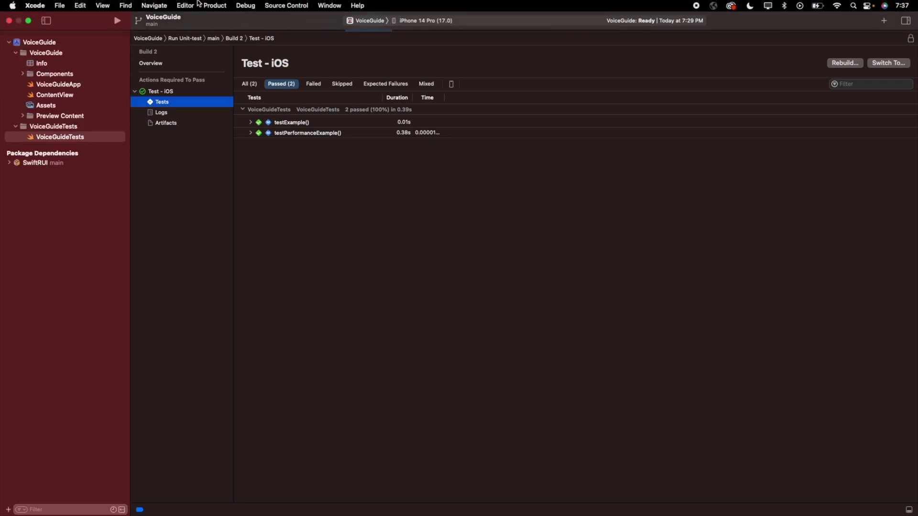
left_click(164, 24)
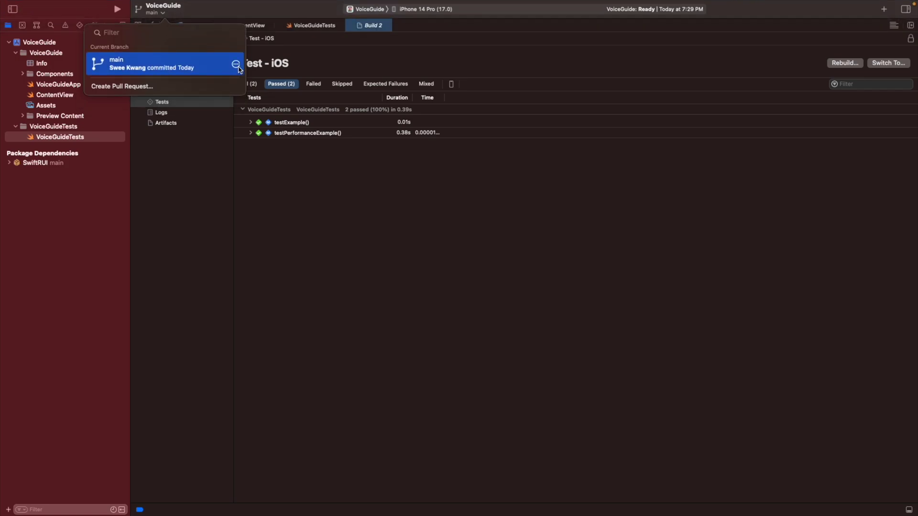
left_click(236, 72)
left_click(277, 84)
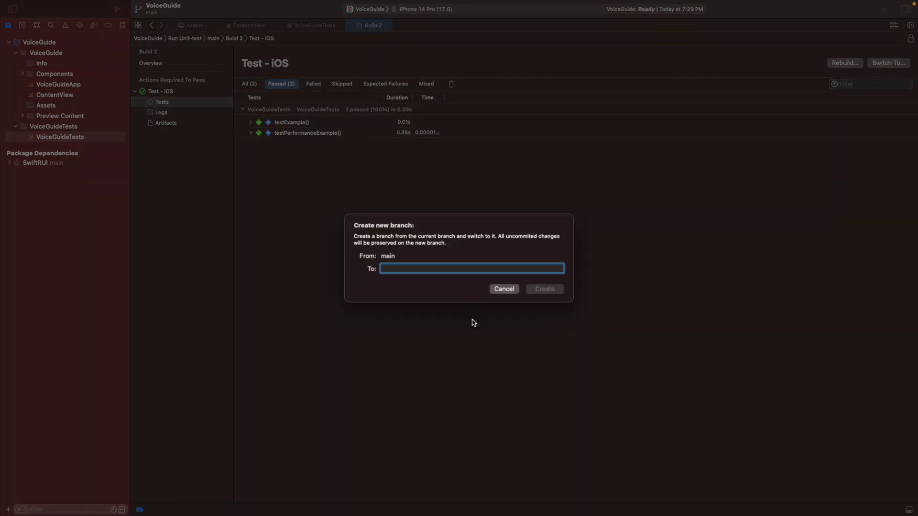
type("feature-1")
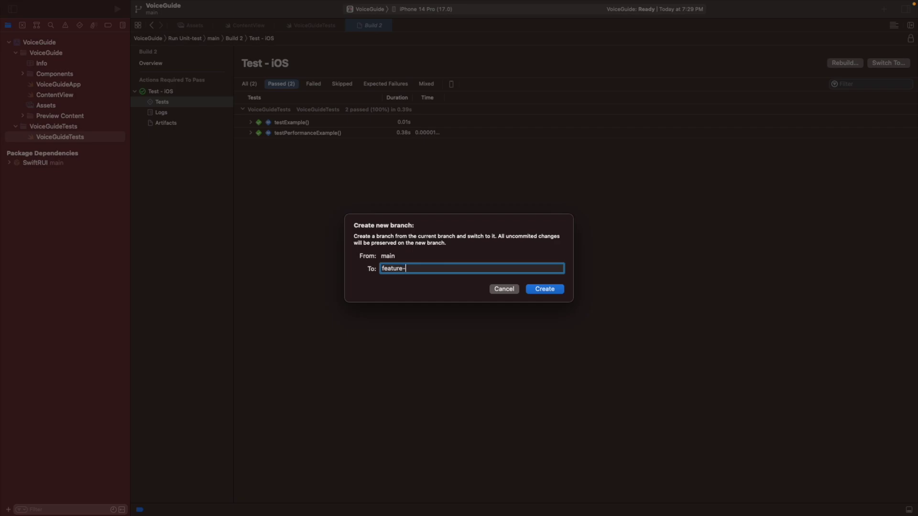
left_click(556, 290)
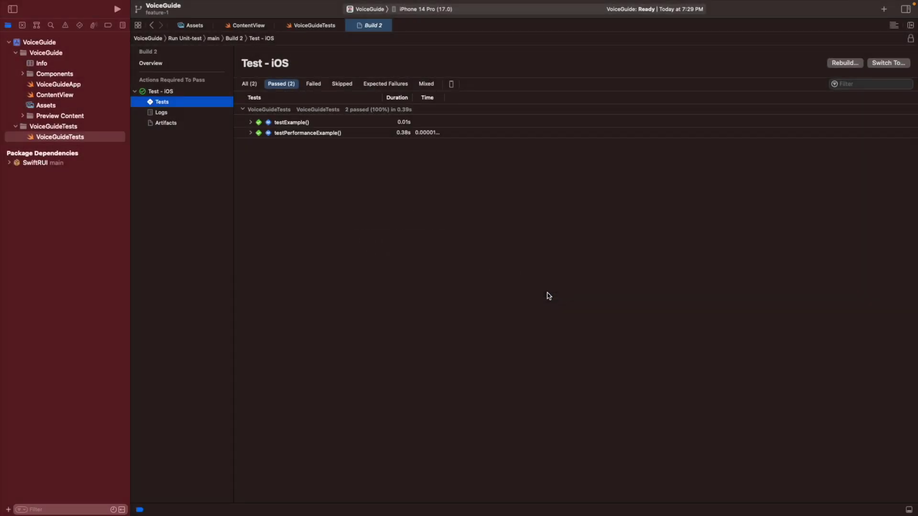
Step: Add an XCTFail() call at the end of testExample() in VoiceGuideTests and run the unit tests locally
left_click(305, 26)
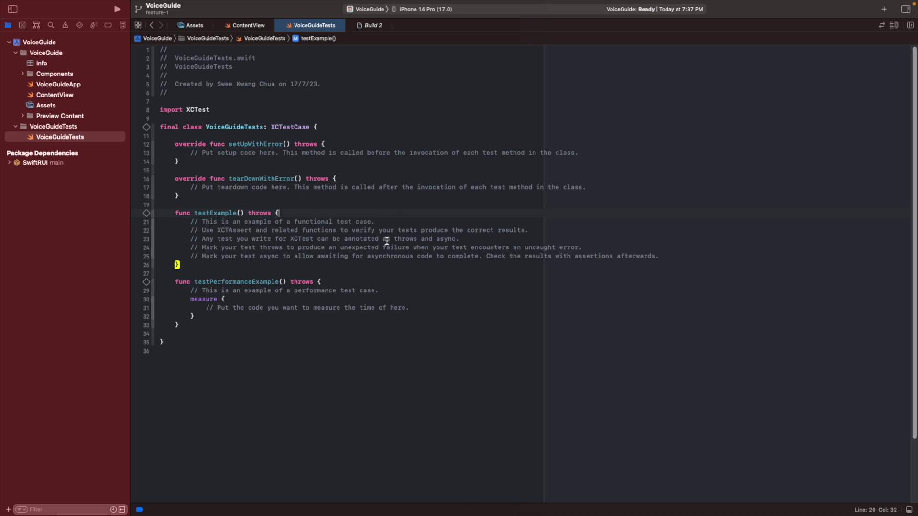
left_click(681, 257)
key("Return")
type("x")
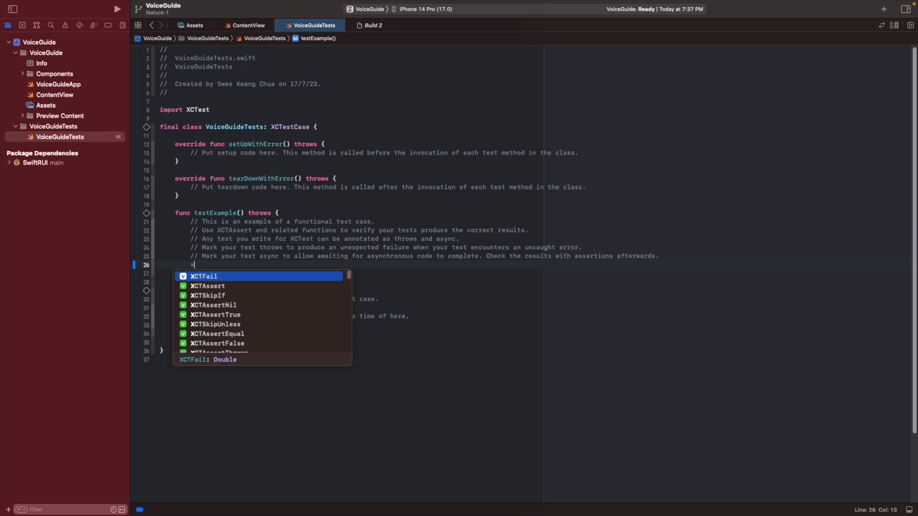
key("Return")
type("()")
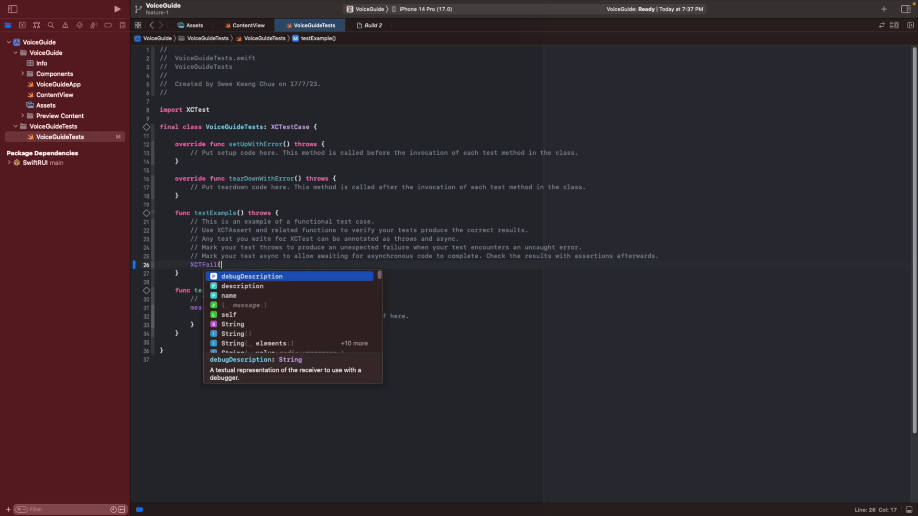
left_click(576, 273)
key("super+u")
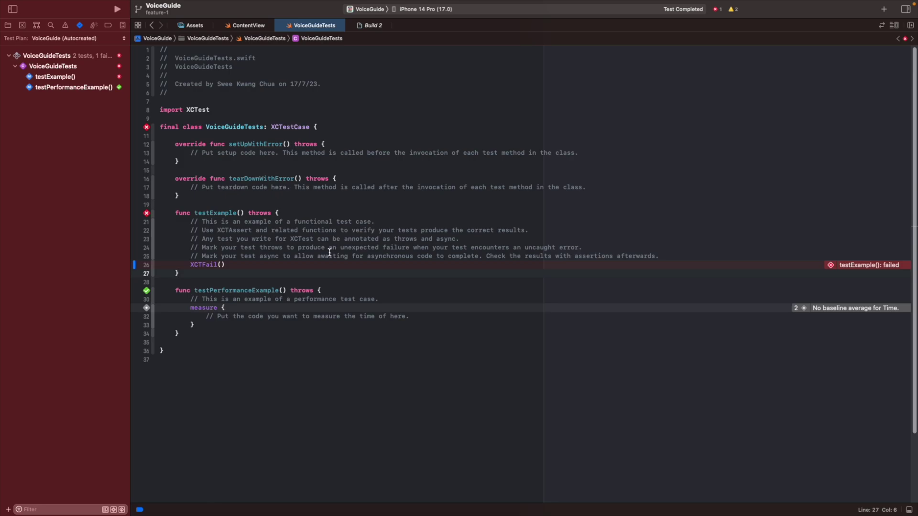
Step: Commit the VoiceGuideTests change with the message "Failed test" and push it to a new origin/feature-1 remote branch
left_click(367, 248)
left_click(286, 5)
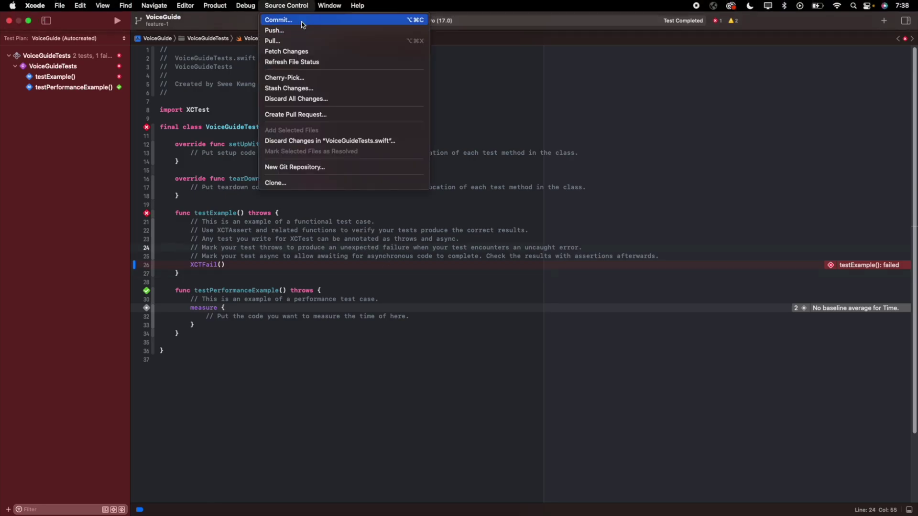
left_click(303, 25)
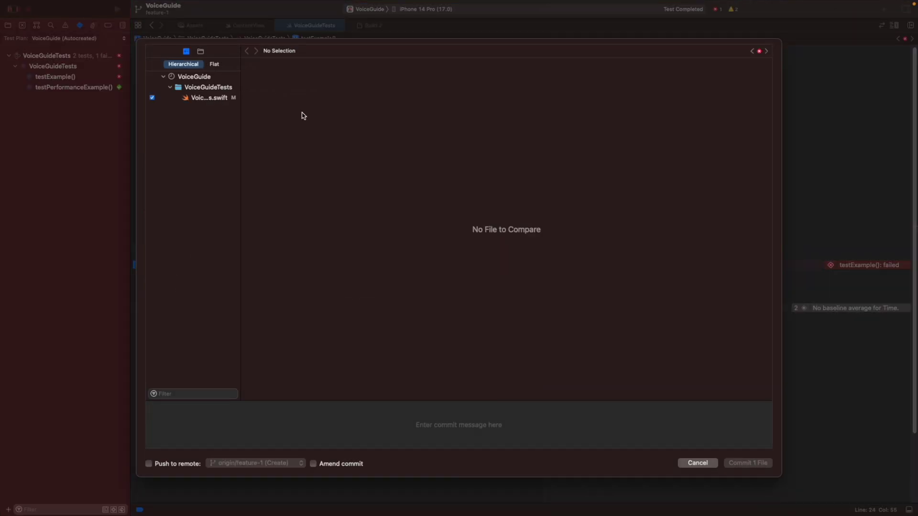
left_click(188, 425)
type("Failed test")
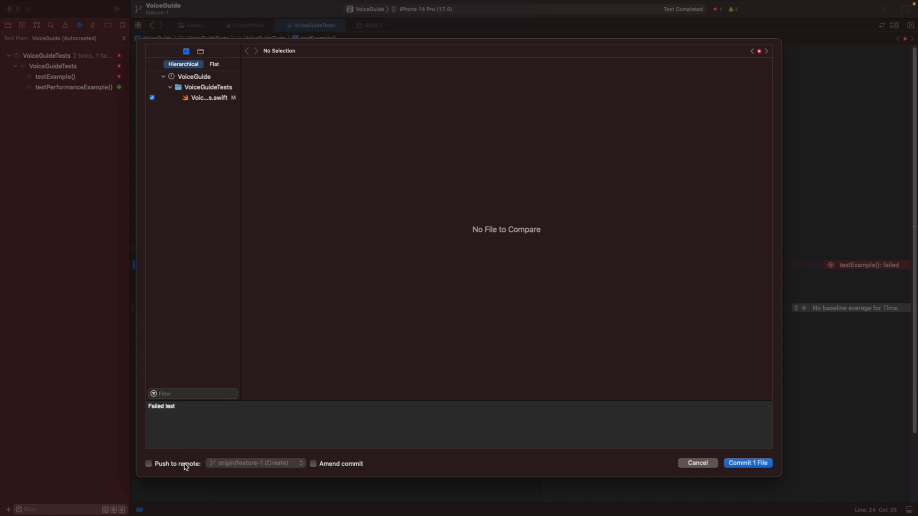
left_click(185, 464)
left_click(731, 464)
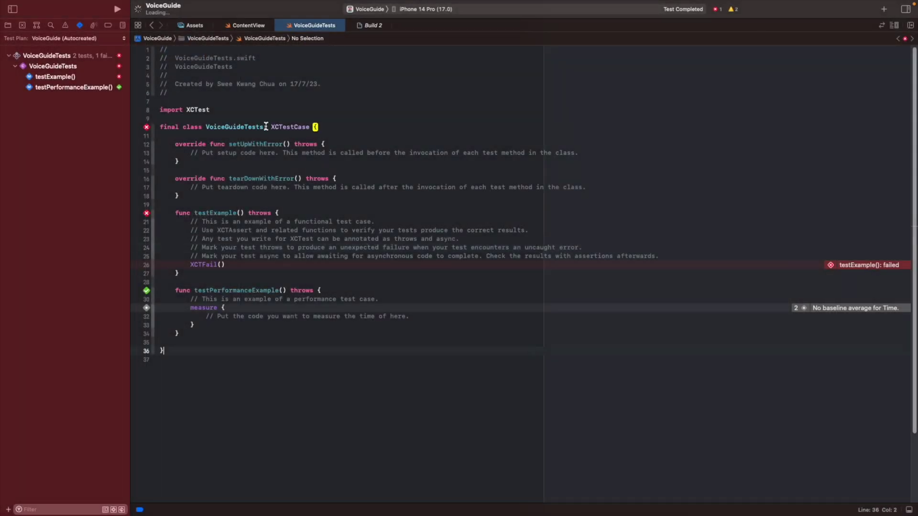
Step: Open the overview of the feature-1 branch's cloud build under the Run Unit-test workflow and follow its progress
left_click(122, 24)
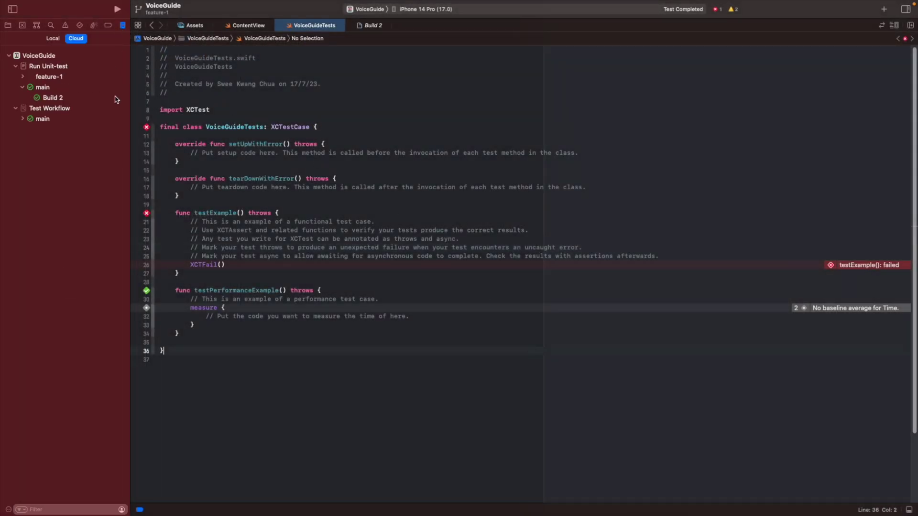
left_click(22, 87)
left_click(23, 77)
left_click(37, 78)
left_click(54, 89)
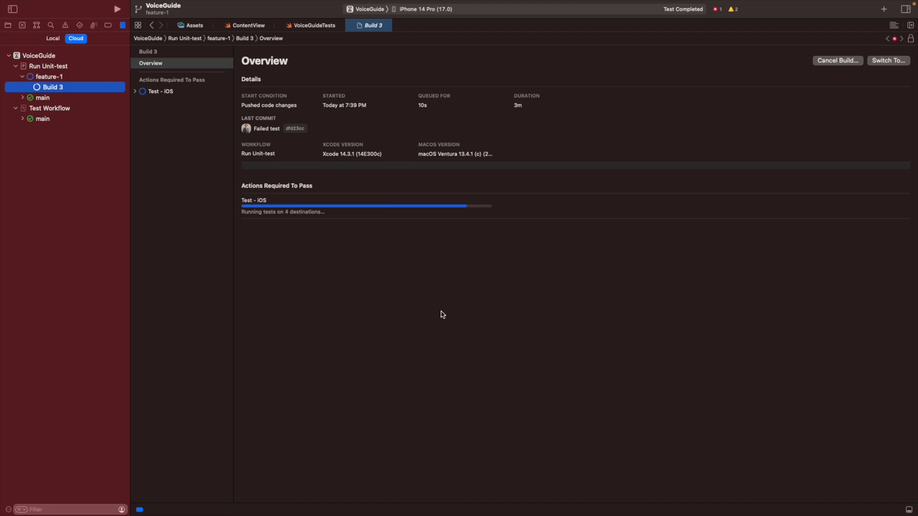
left_click(404, 291)
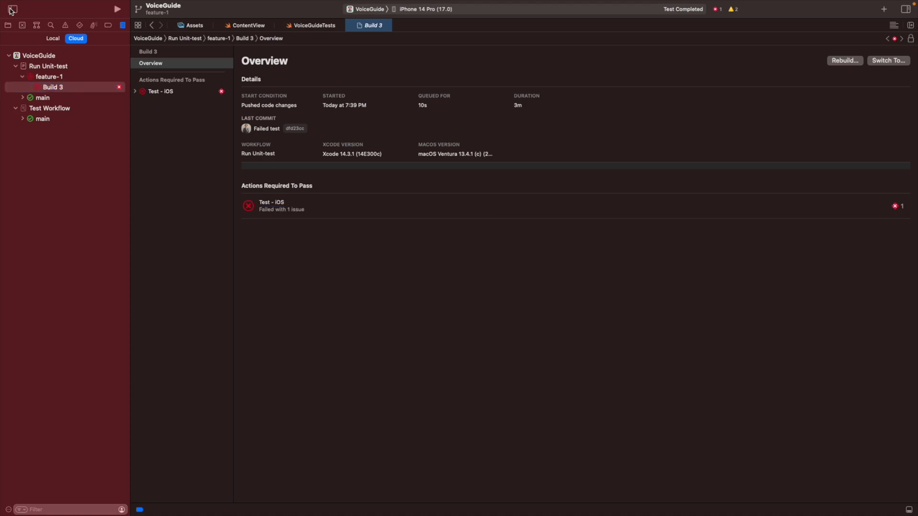
Step: Examine the failed tests of Build 3's Test - iOS action, expanding testExample() down to the iPhone 13 mini Simulator failure
left_click(135, 91)
left_click(162, 102)
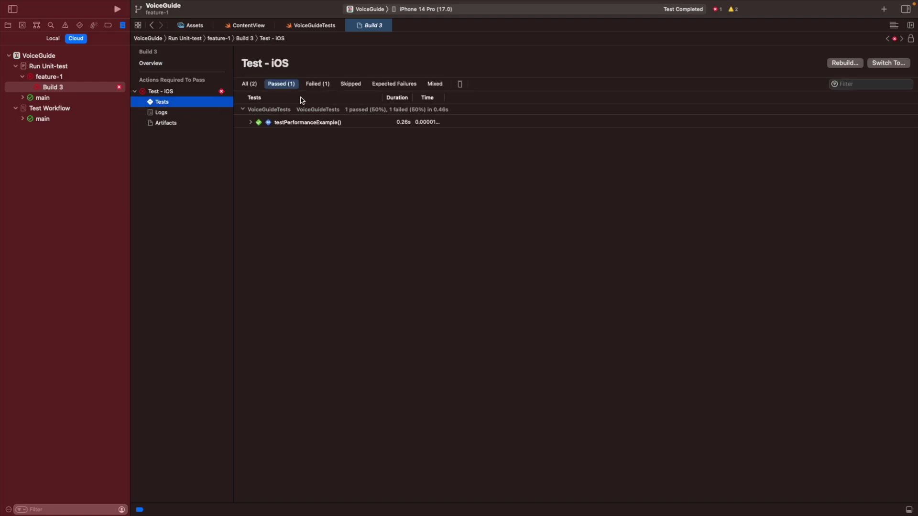
left_click(318, 84)
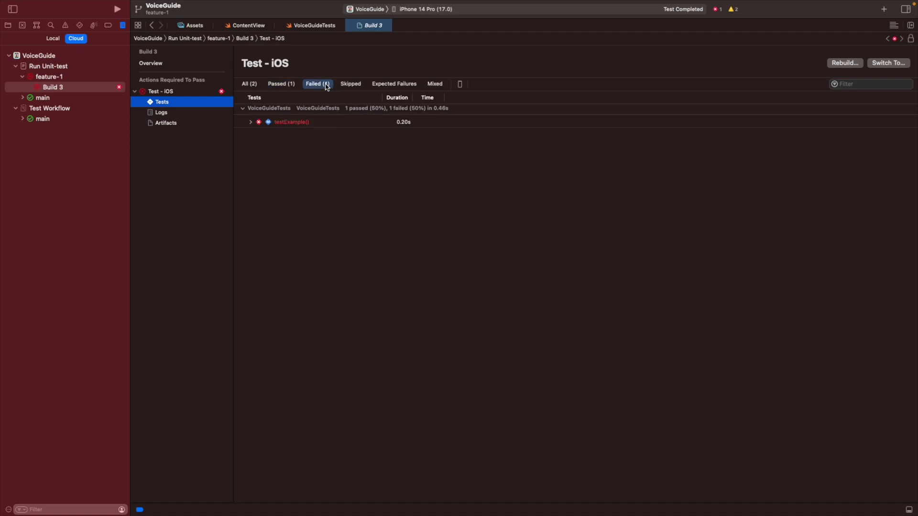
left_click(252, 122)
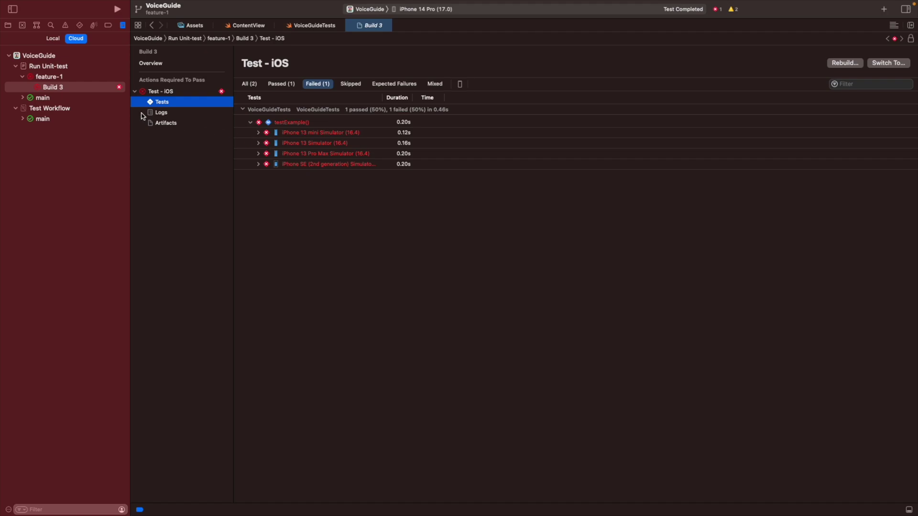
left_click(262, 133)
left_click(259, 133)
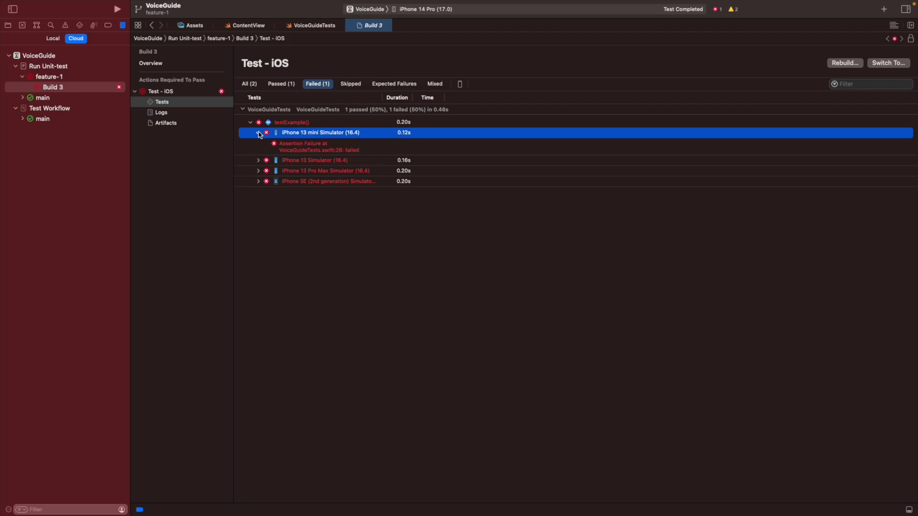
left_click(311, 151)
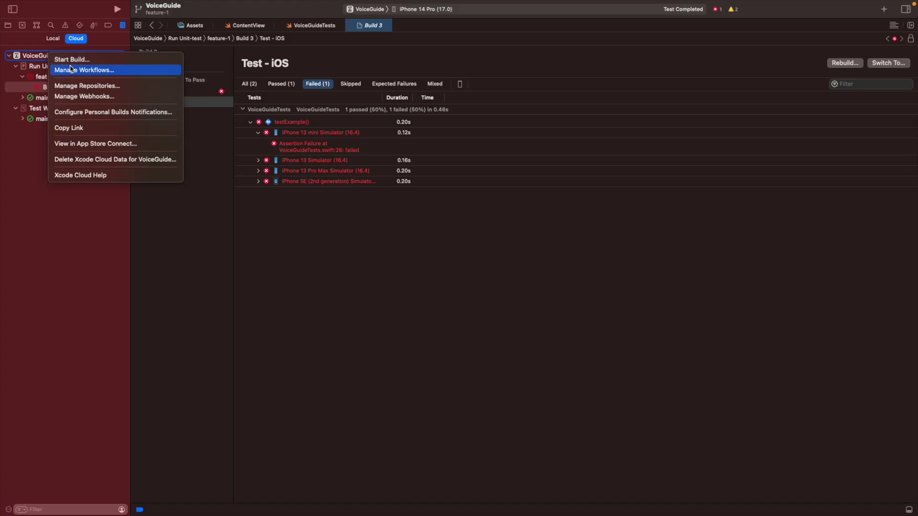
Step: Create a new Xcode Cloud workflow for the VoiceGuide product and name it "Distribute App"
left_click(71, 69)
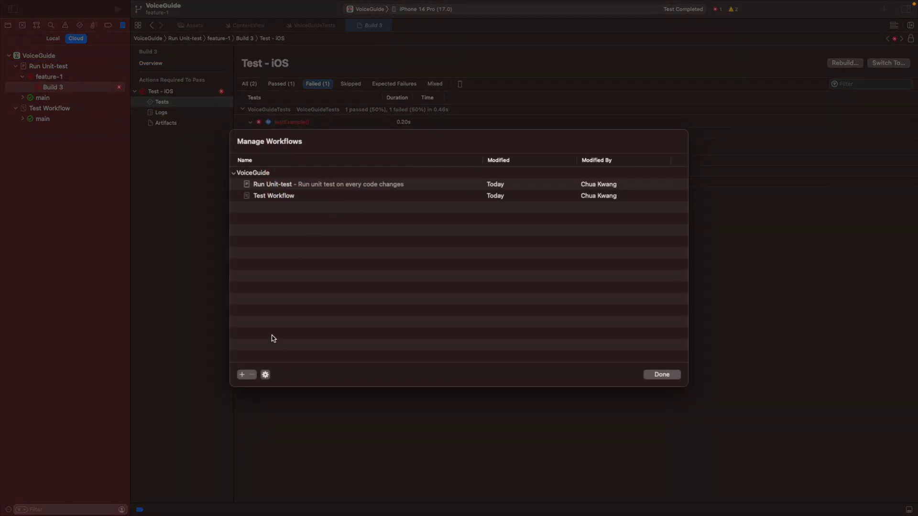
left_click(242, 374)
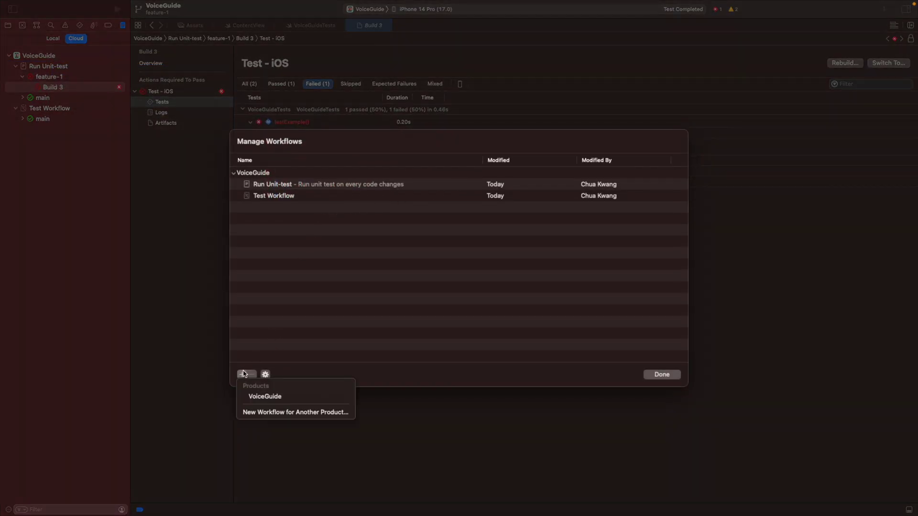
left_click(274, 395)
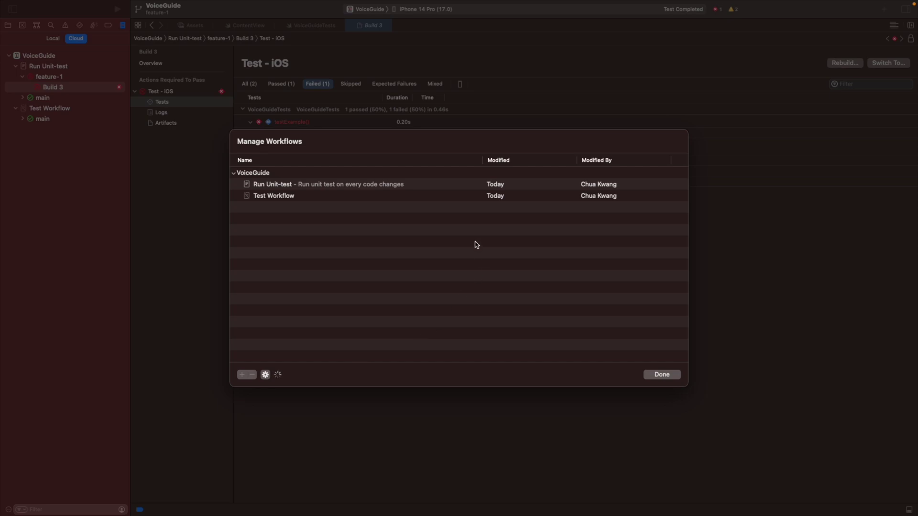
left_click(495, 150)
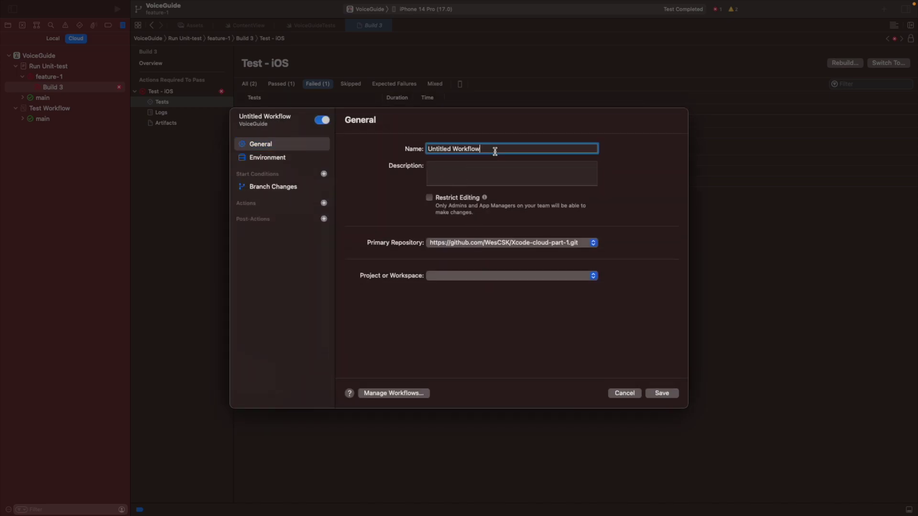
type("Distribute")
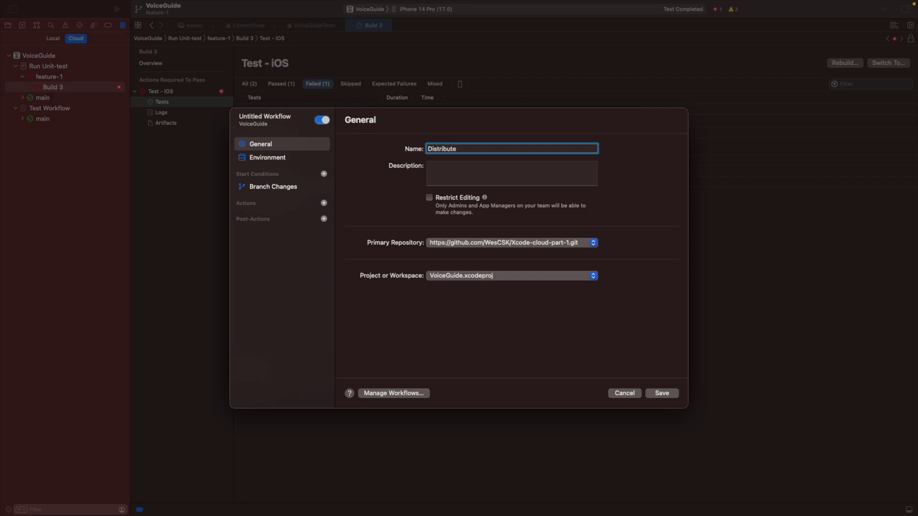
type(" App")
left_click(514, 175)
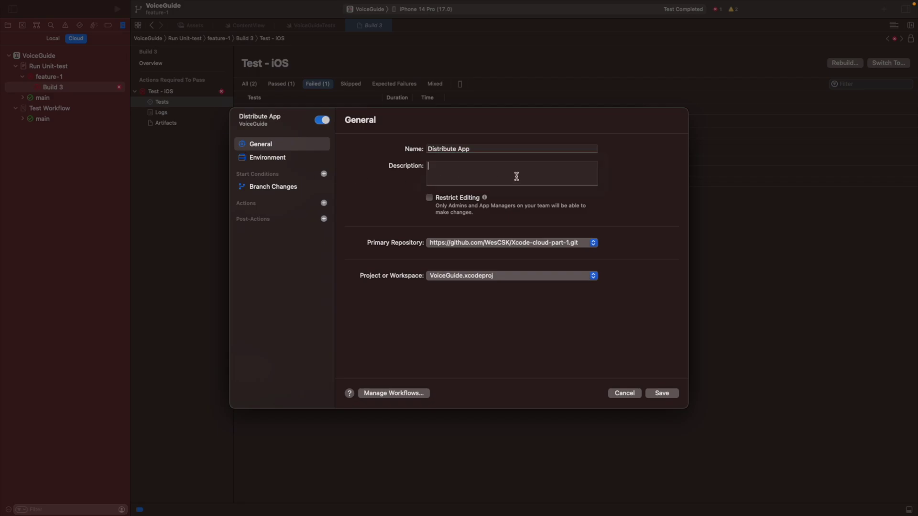
Step: Review the Branch Changes start condition for the main branch and add a Test action for iOS to the Distribute App workflow
left_click(288, 189)
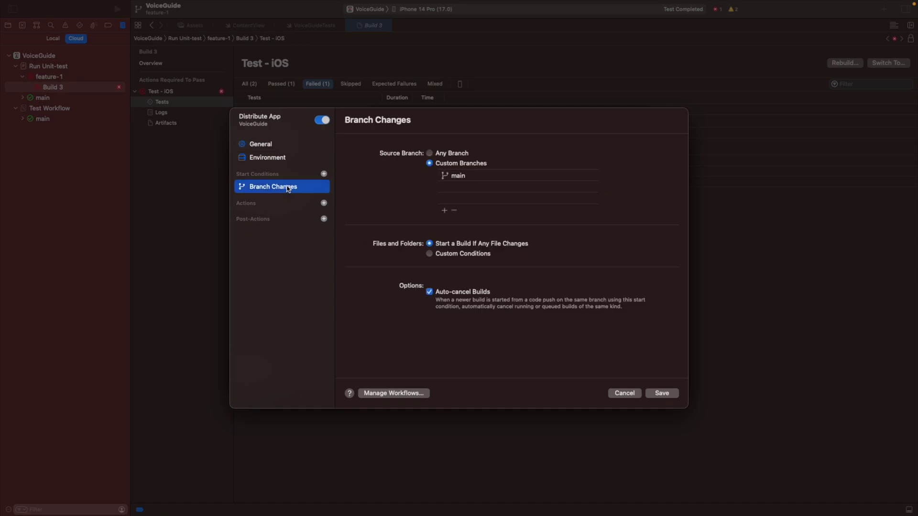
left_click(485, 176)
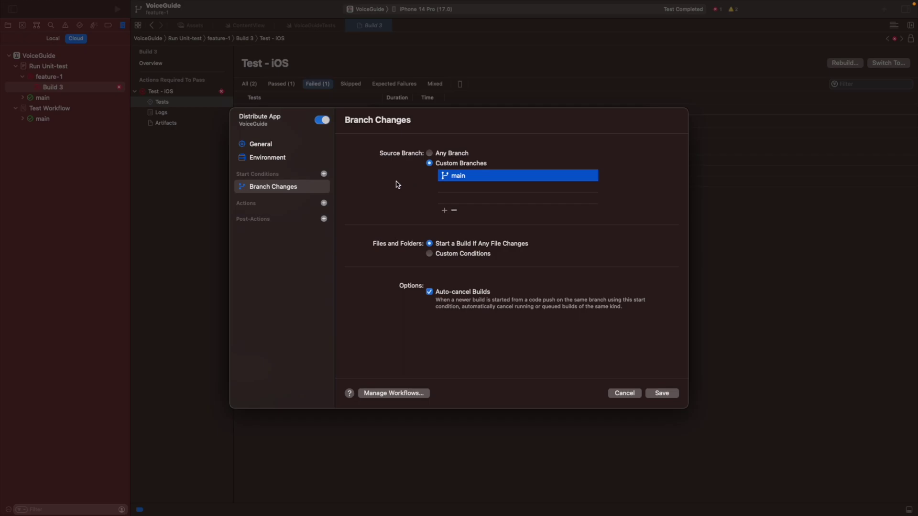
left_click(324, 203)
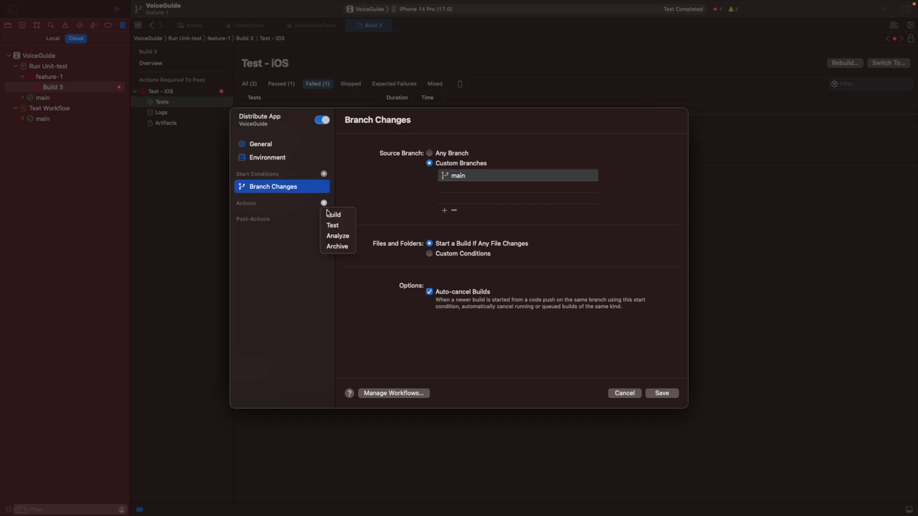
left_click(332, 225)
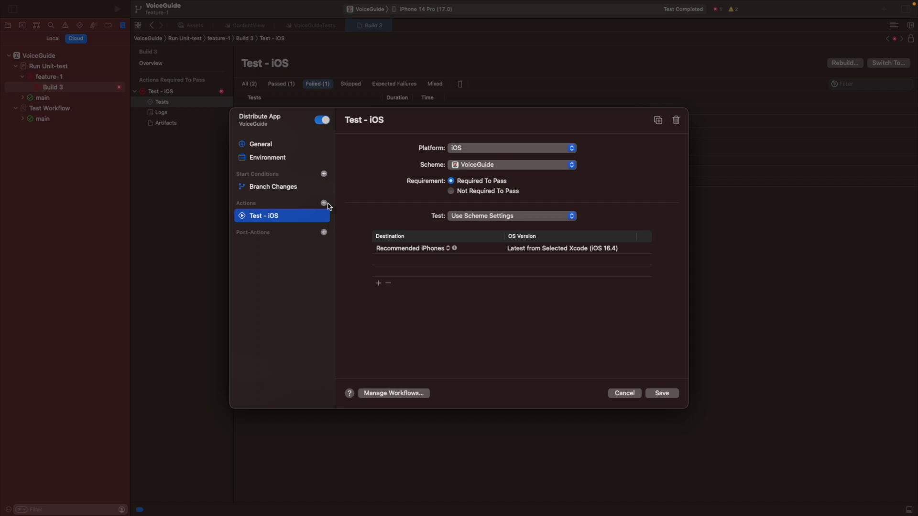
Step: Add an Archive action for iOS with its deployment preparation set to TestFlight and App Store
left_click(324, 203)
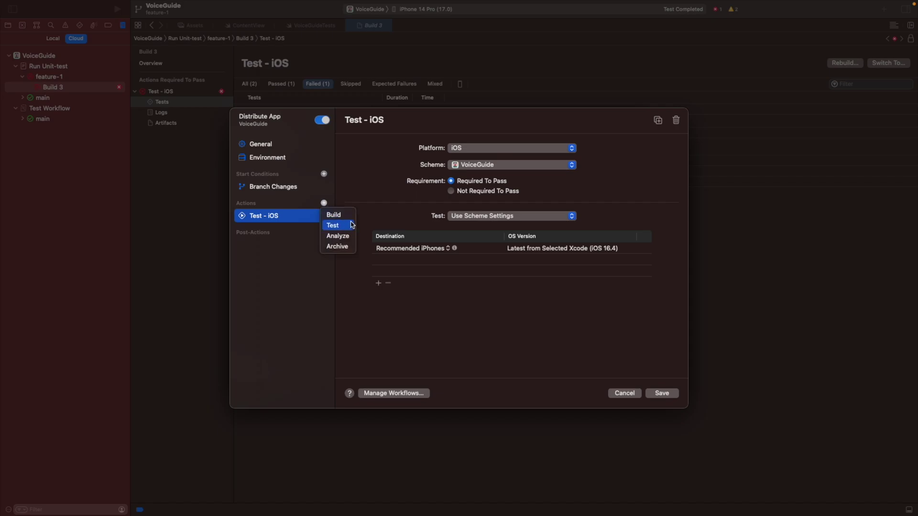
left_click(351, 246)
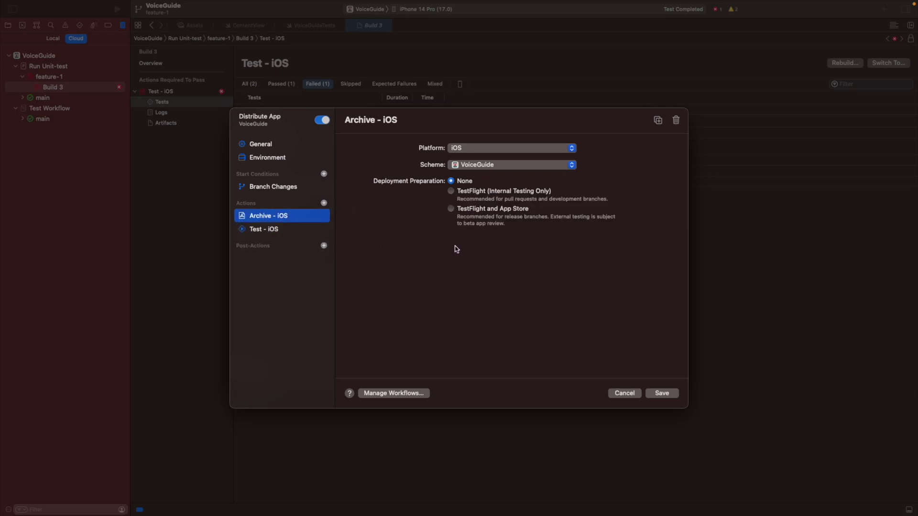
left_click(483, 191)
left_click(489, 212)
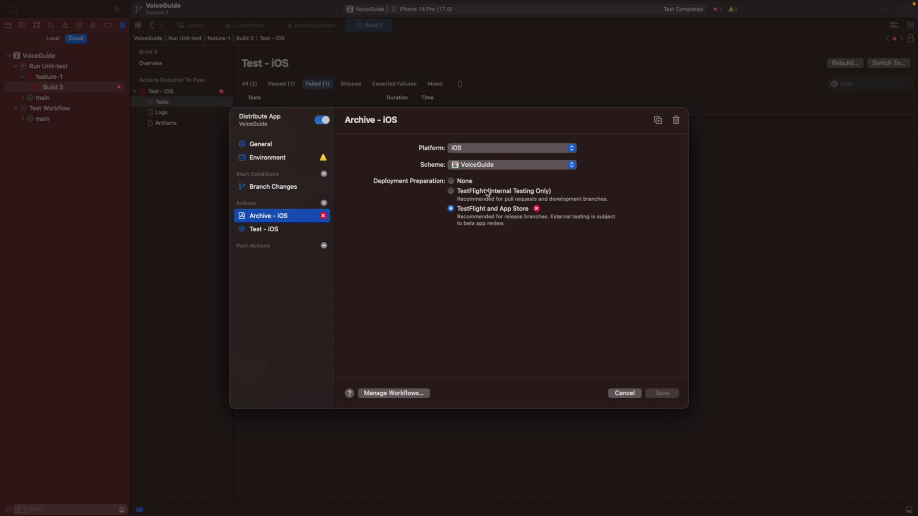
Step: Enable Clean in the Distribute App workflow's environment, check its Archive - iOS action, and save the workflow
left_click(266, 161)
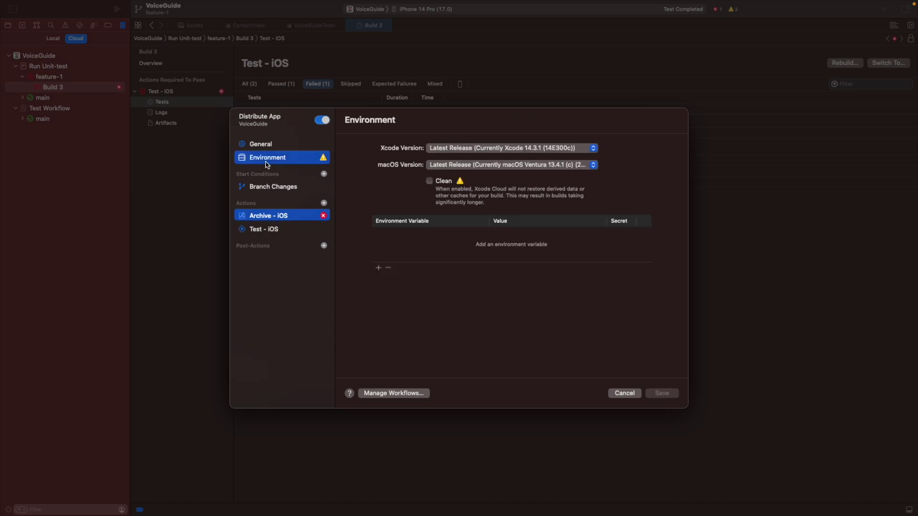
left_click(435, 181)
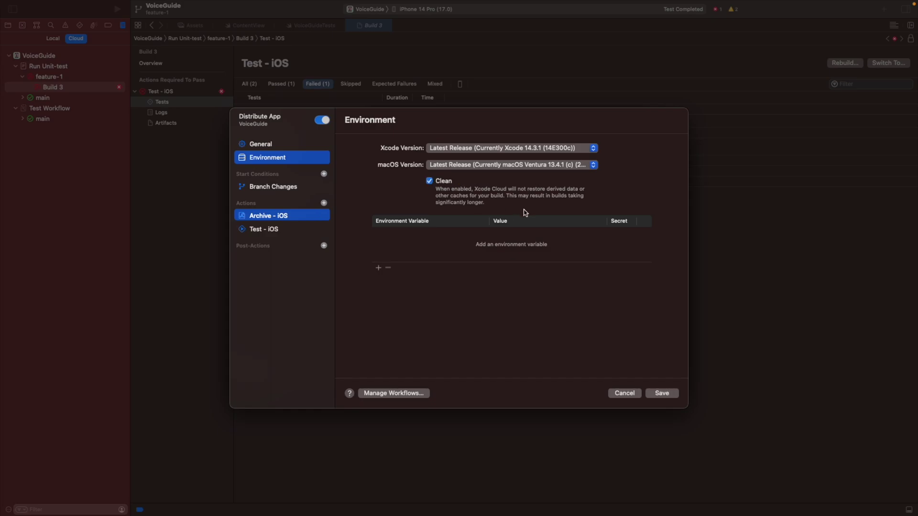
left_click(282, 231)
left_click(290, 219)
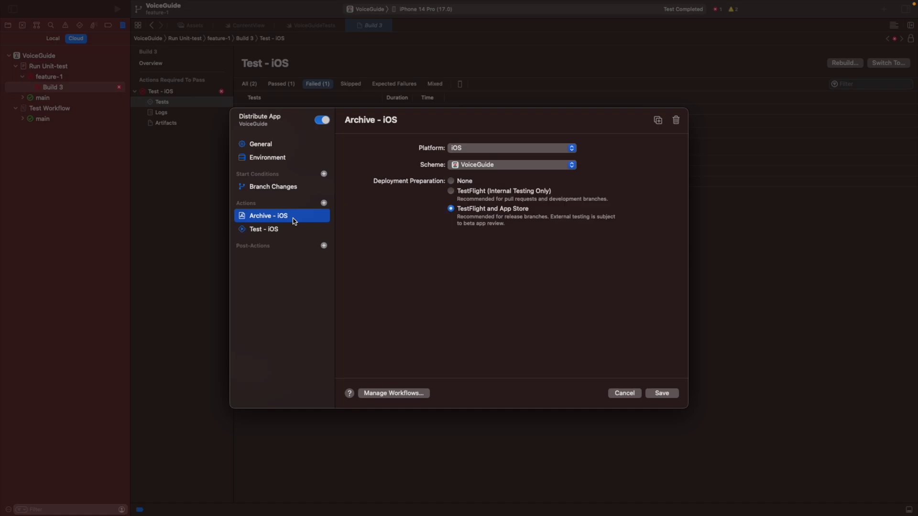
left_click(664, 394)
left_click(661, 375)
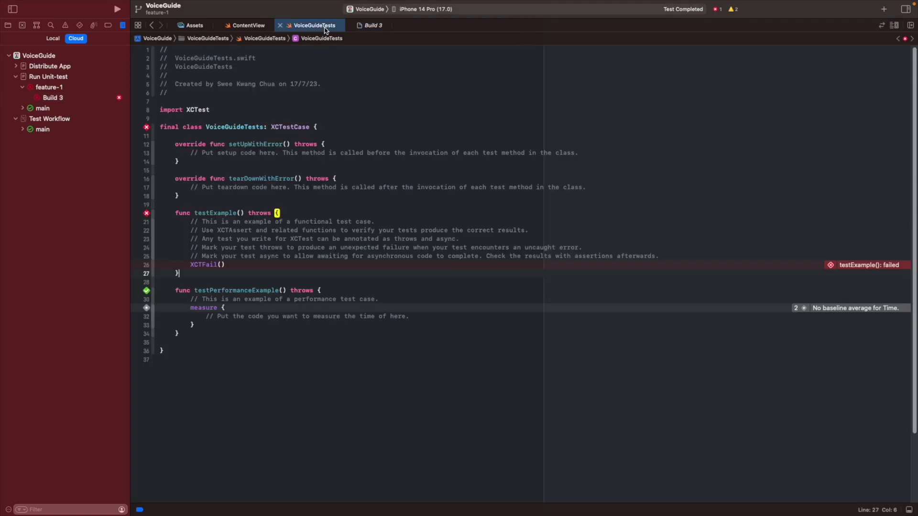
Step: Remove the XCTFail() line from testExample() in the VoiceGuideTests file
left_click(325, 27)
triple_click(210, 265)
key("BackSpace")
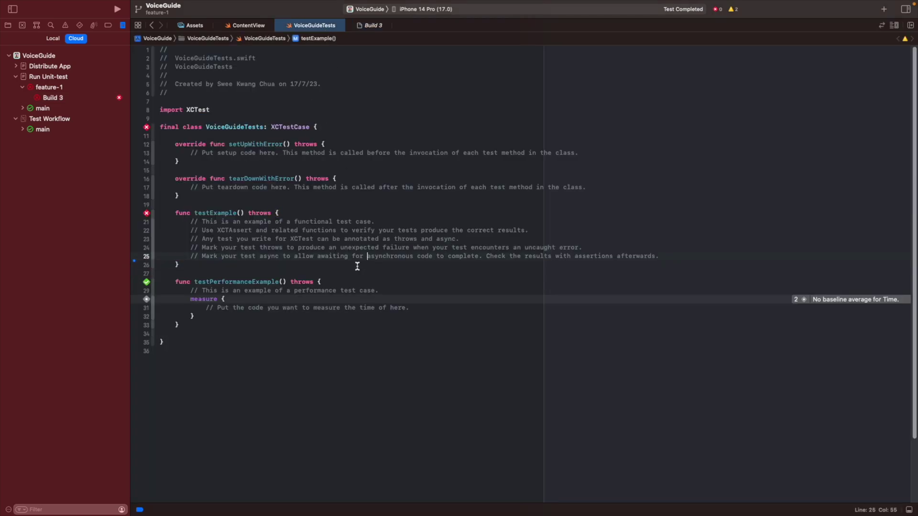
Step: Commit the changed VoiceGuideTests.swift file with the message "Fix failed test" and push it to origin/feature-1
left_click(297, 6)
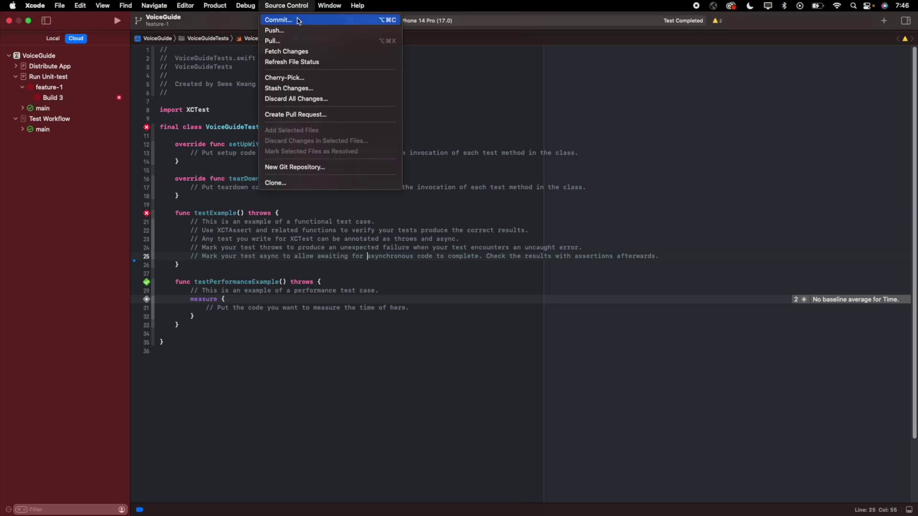
left_click(299, 21)
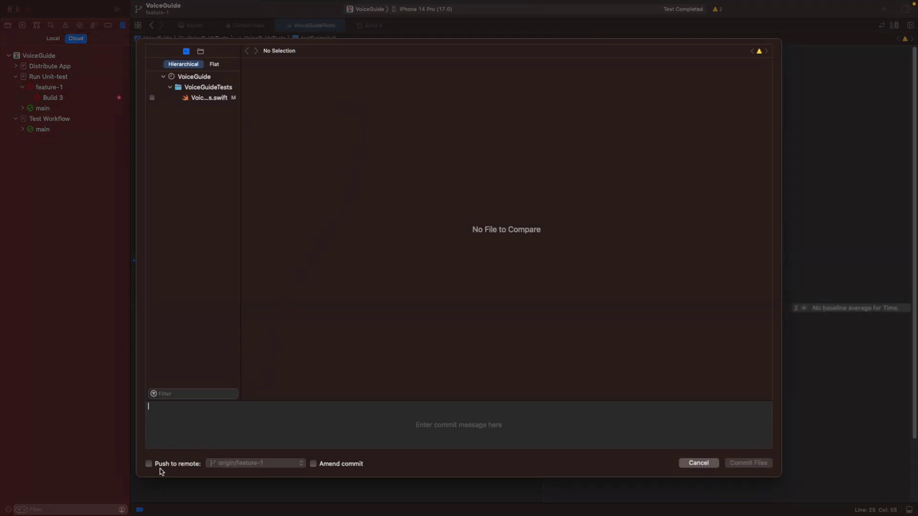
left_click(160, 470)
left_click(152, 98)
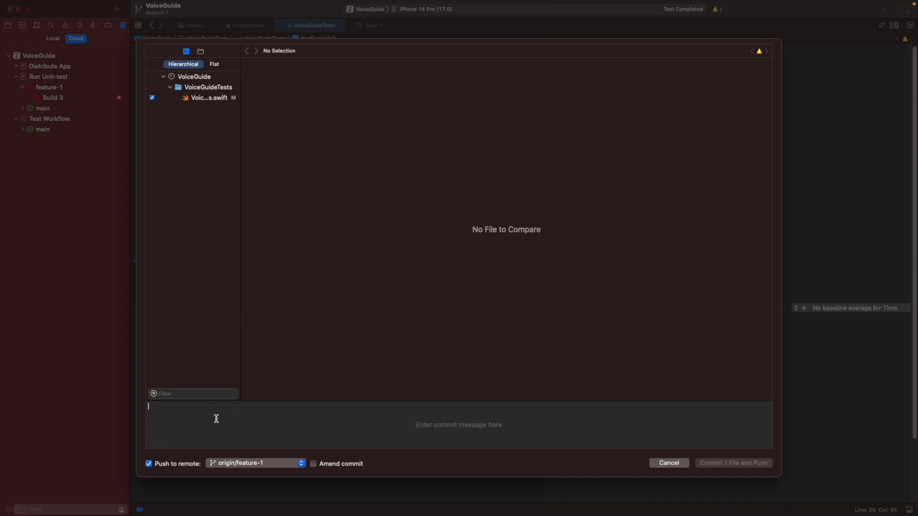
type("Remove failed test")
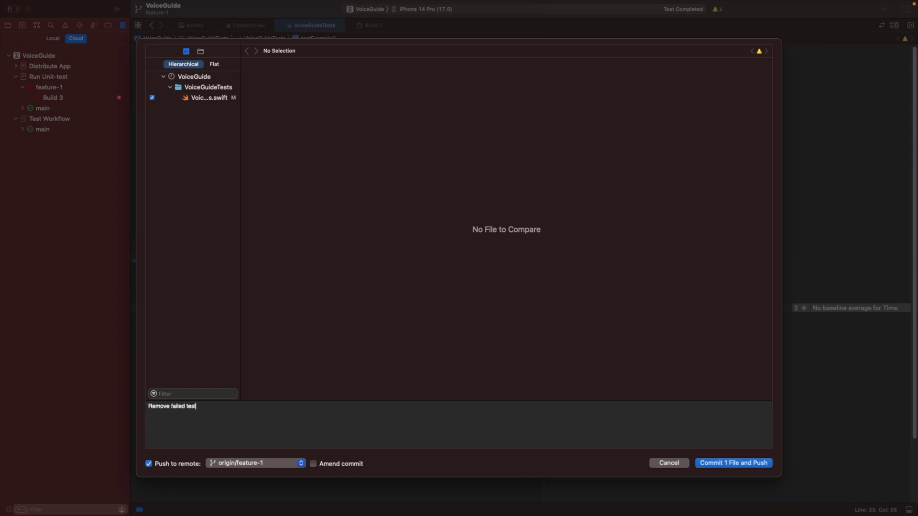
double_click(164, 406)
type("Fix")
left_click(727, 463)
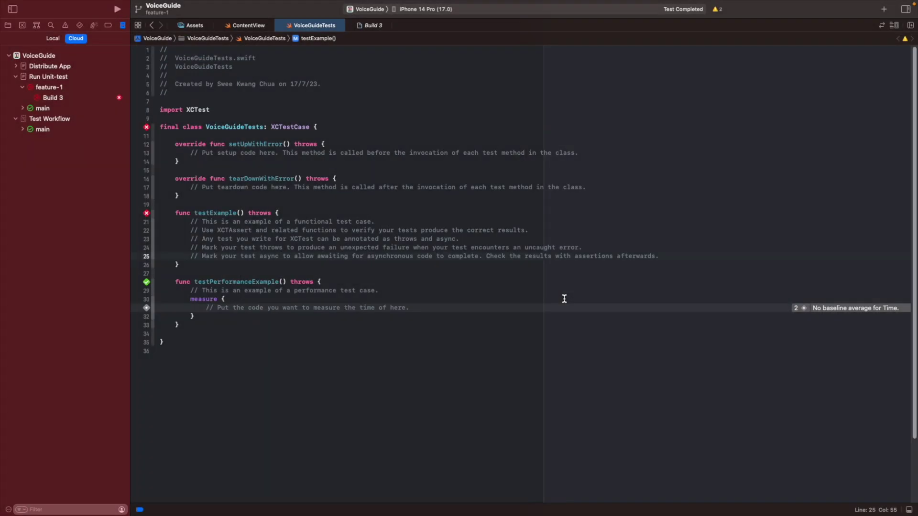
Step: Check the Run Unit-test builds of feature-1, including Build 4, and look at the Distribute App workflow
left_click(25, 87)
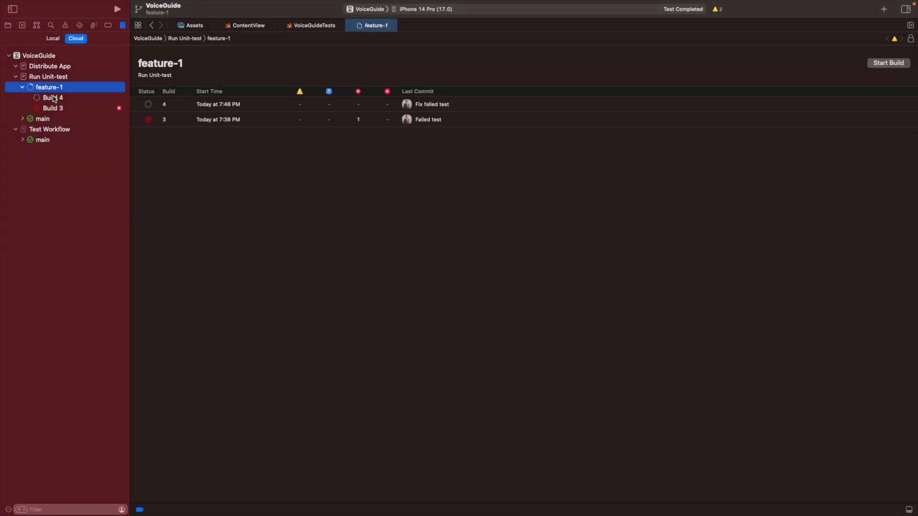
left_click(54, 98)
left_click(56, 89)
left_click(236, 212)
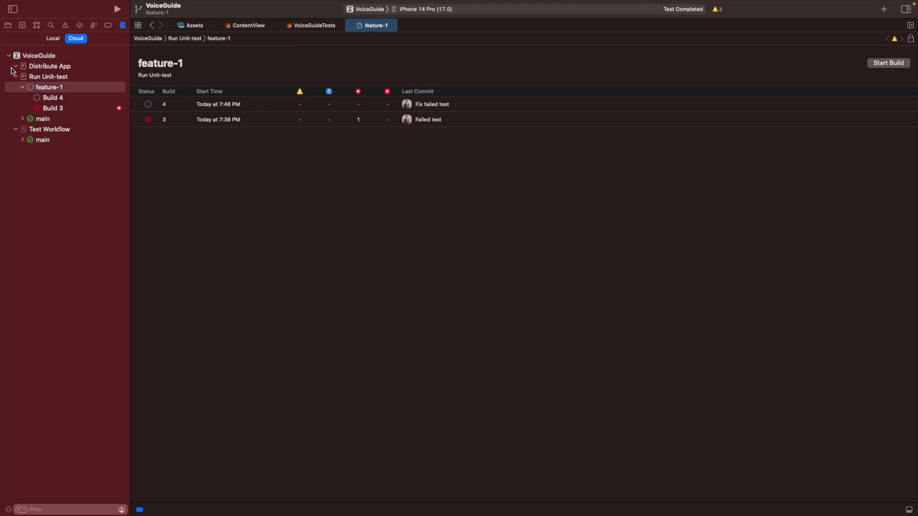
left_click(40, 68)
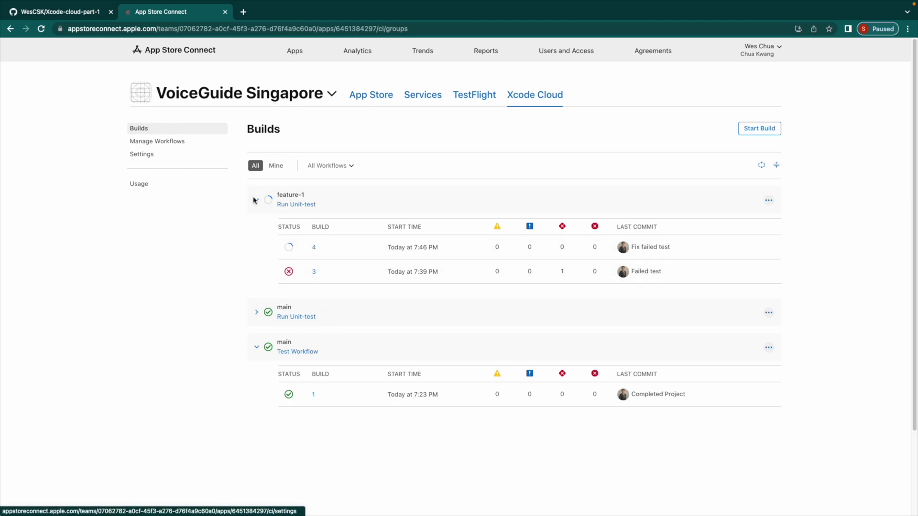
Step: Switch to the Xcode-cloud-part-1 repository on GitHub and create a pull request from feature-1 into main, titled "Feature 1"
key("ctrl+shift+Tab")
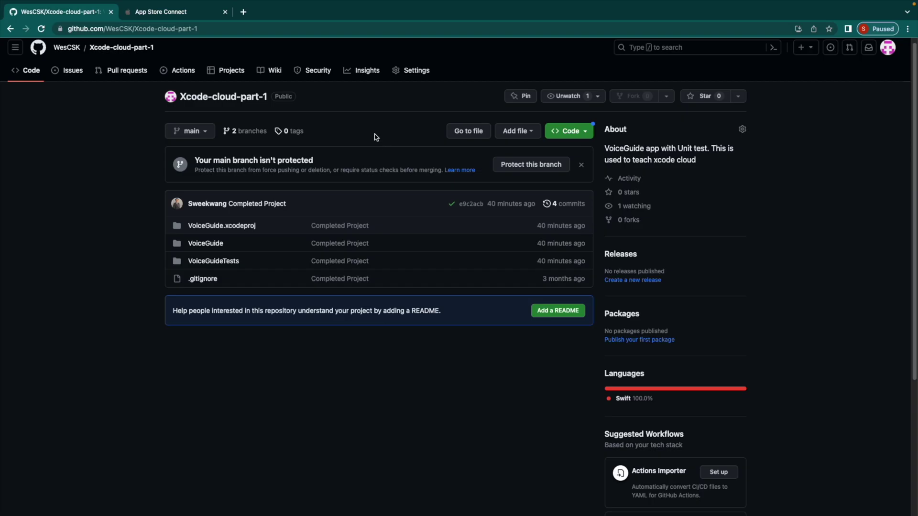
left_click(179, 135)
left_click(119, 68)
left_click(119, 68)
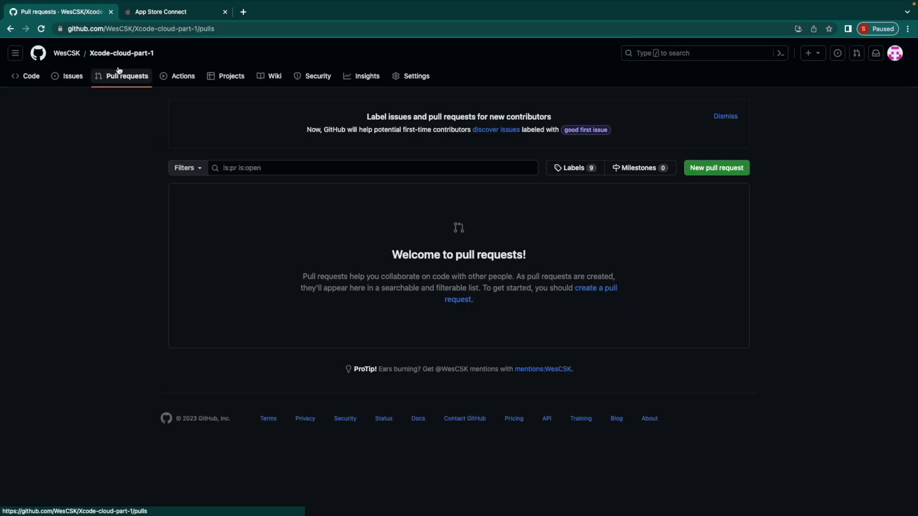
left_click(714, 175)
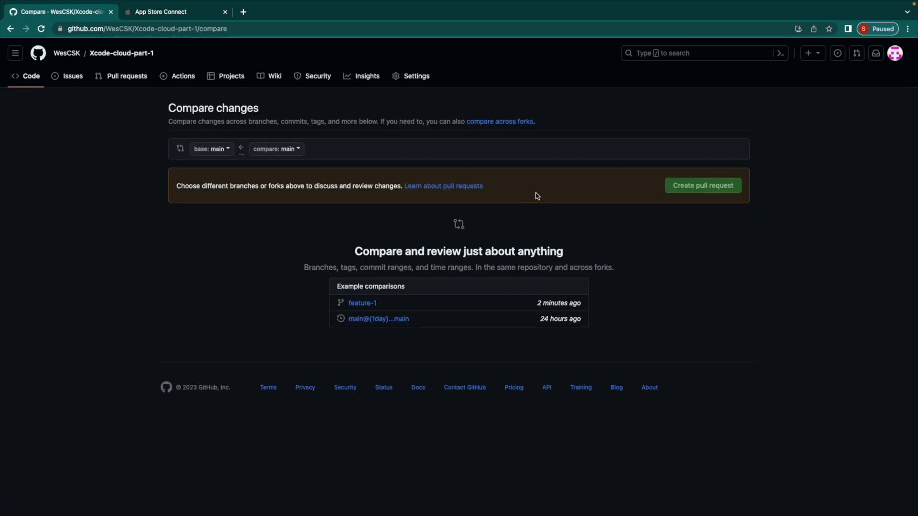
left_click(273, 151)
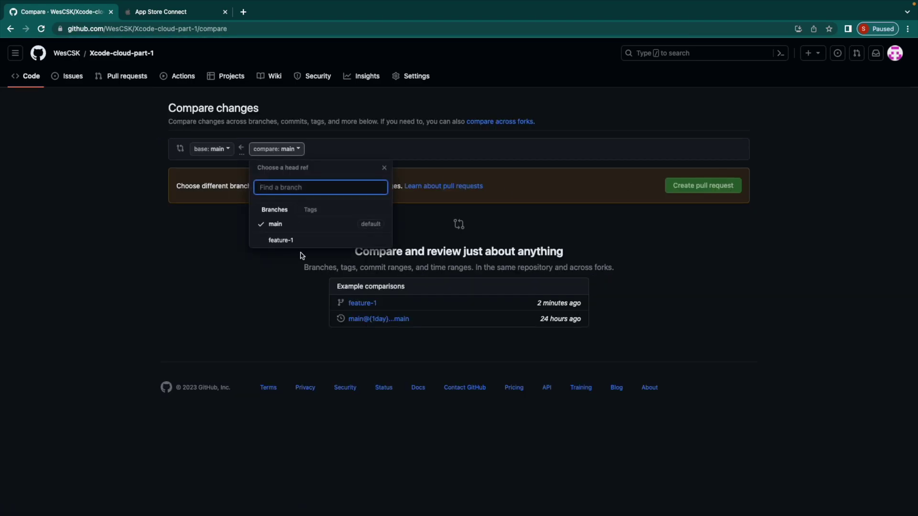
left_click(283, 240)
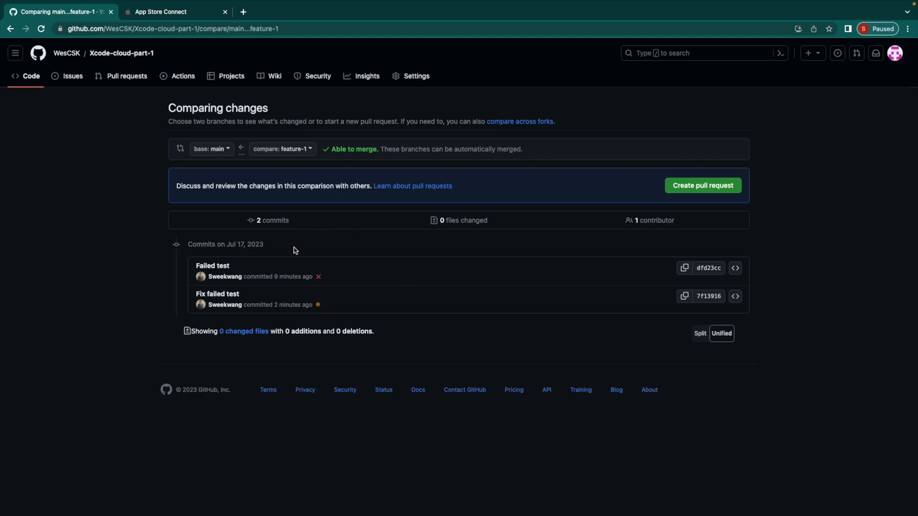
left_click(701, 187)
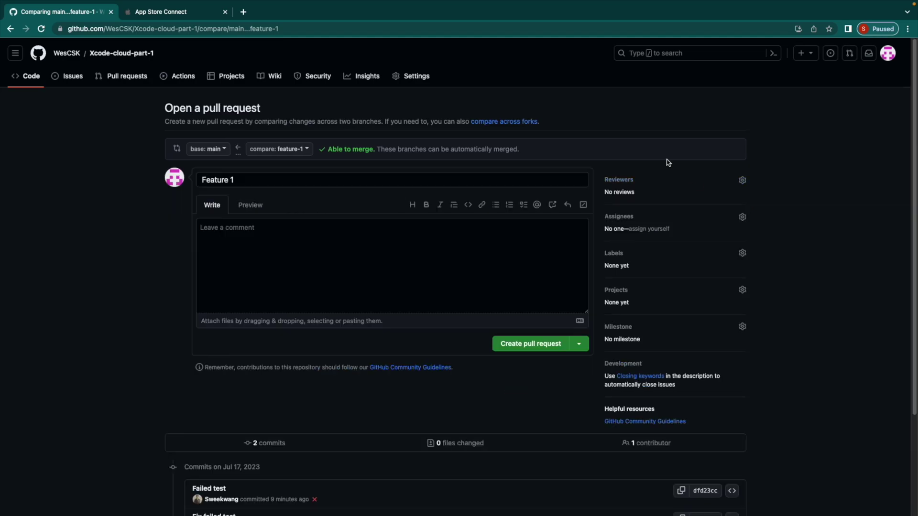
left_click(518, 351)
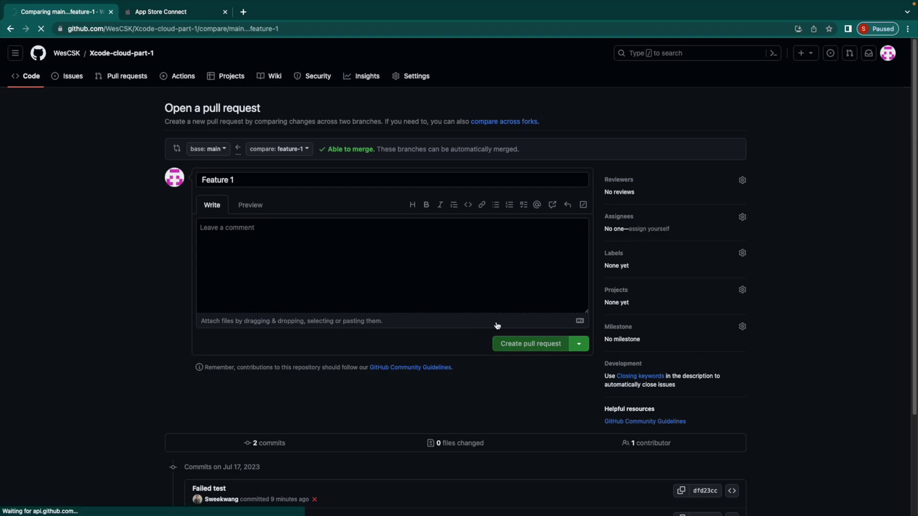
Step: Merge the Feature 1 pull request into main and return to the repository's code page
scroll(494, 330, "down", 2)
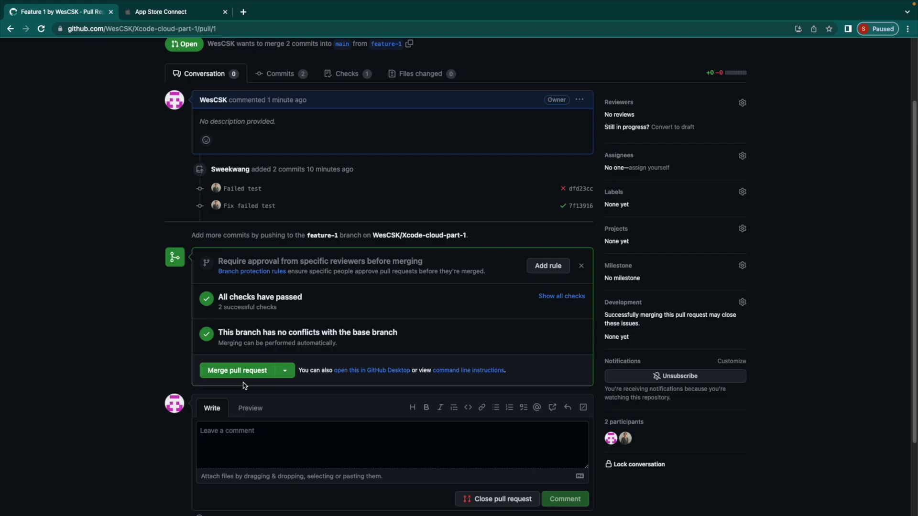
left_click(229, 368)
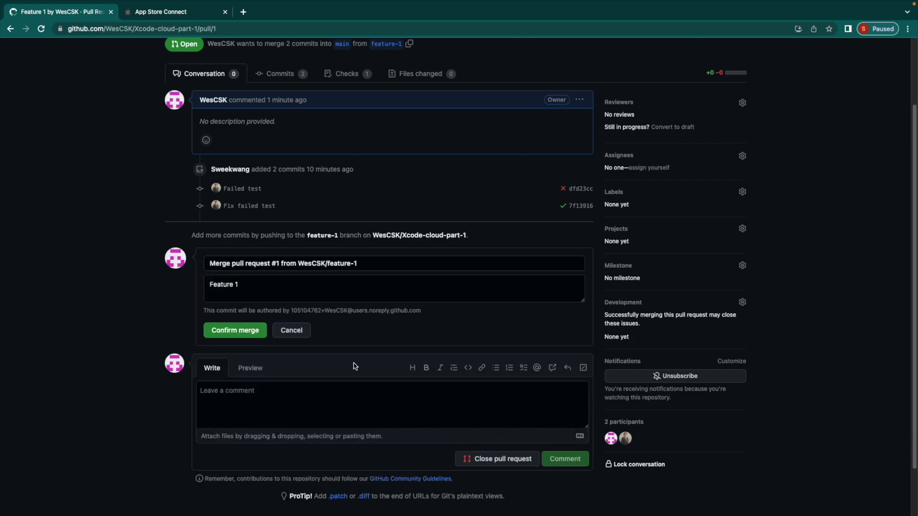
left_click(228, 329)
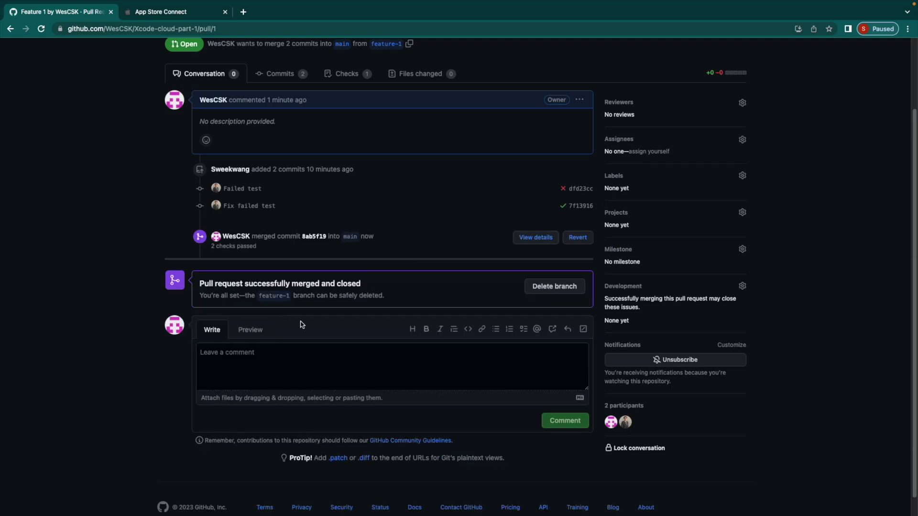
scroll(297, 324, "up", 2)
left_click(37, 79)
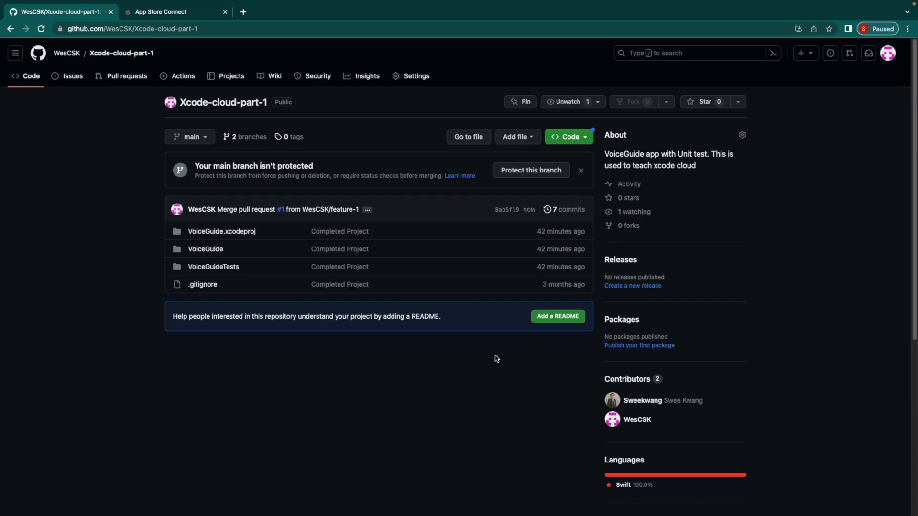
Step: Switch to Xcode and examine the overview of Build 6 on main under the Distribute App workflow
key("ctrl+Left")
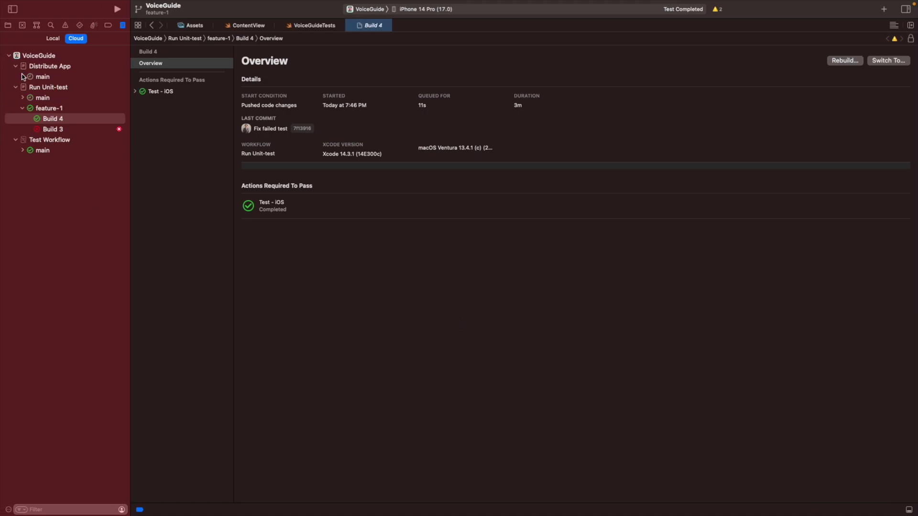
left_click(23, 76)
left_click(51, 86)
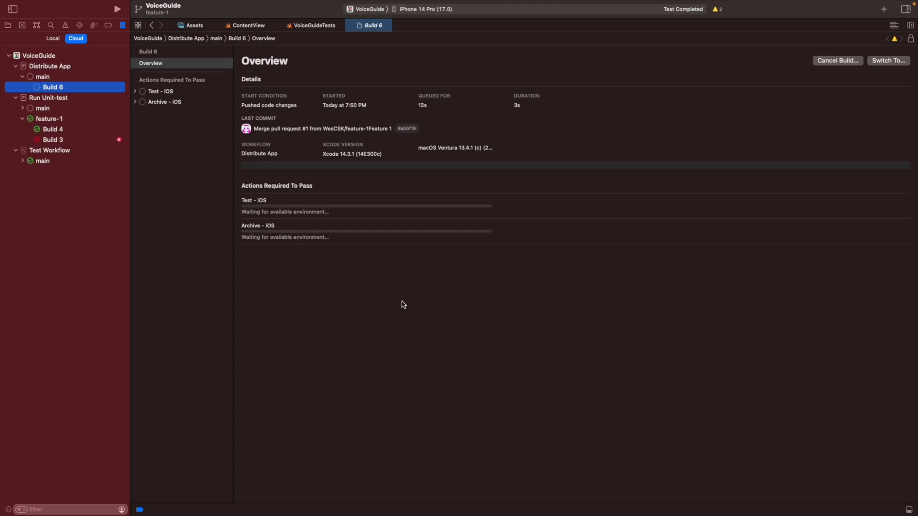
left_click(631, 427)
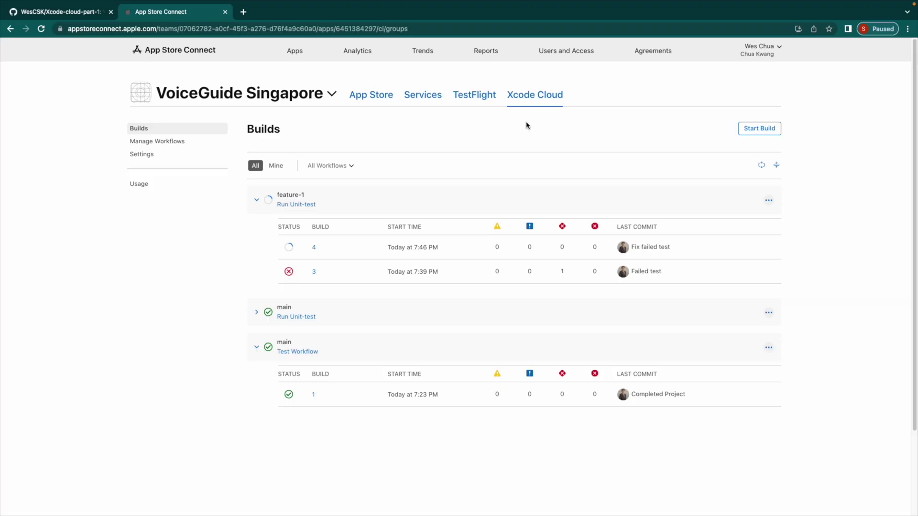
Step: In App Store Connect's TestFlight builds, resolve build 6's missing export compliance by declaring none of the listed encryption algorithms
left_click(478, 96)
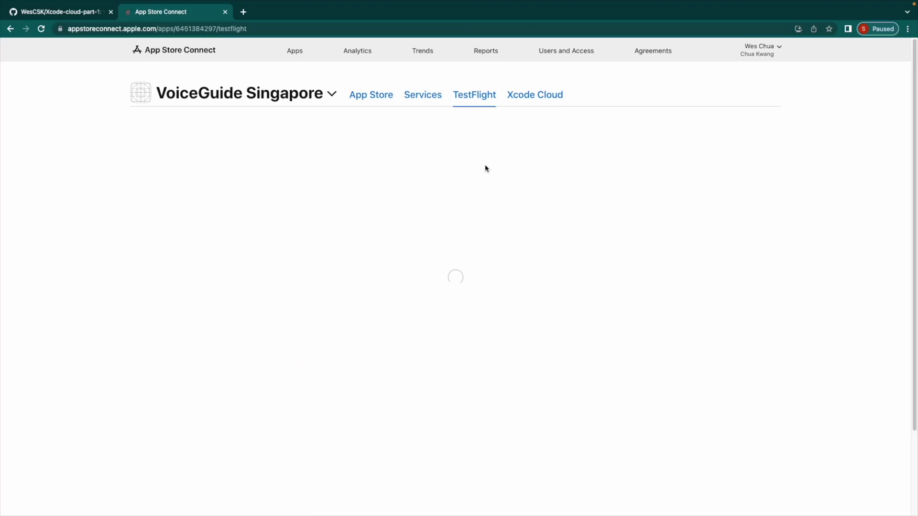
left_click(475, 98)
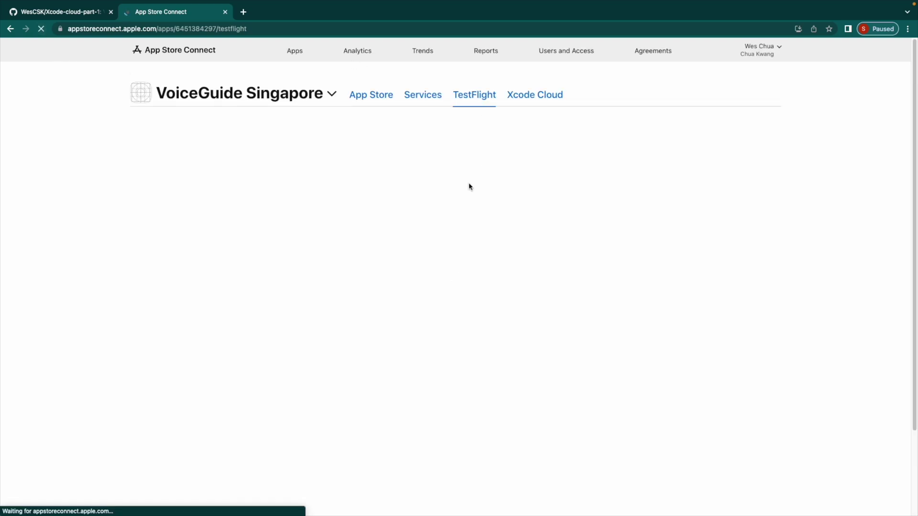
left_click(427, 290)
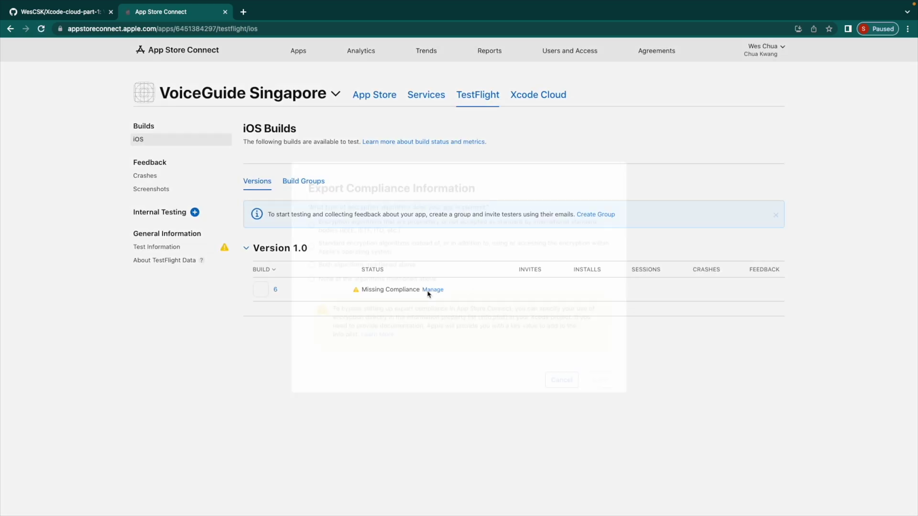
left_click(367, 281)
left_click(600, 380)
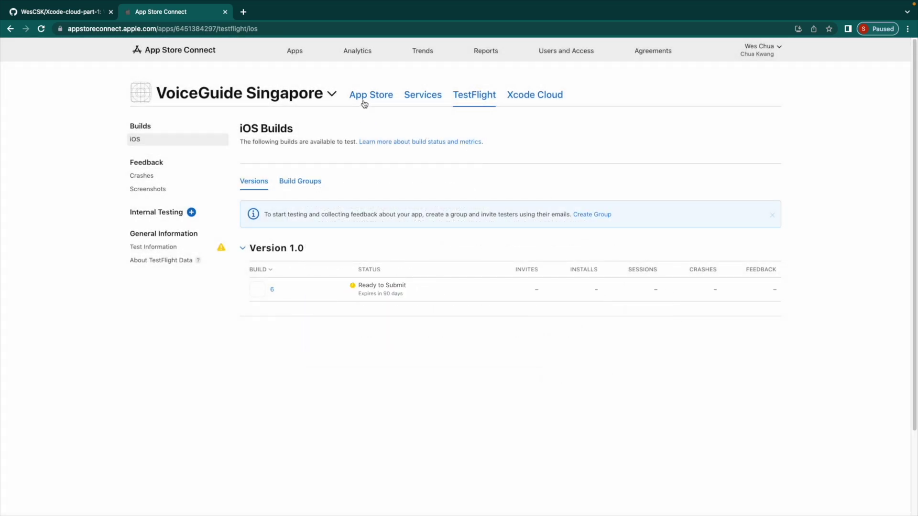
Step: Add build 6 to the iOS App 1.0 version on the App Store page
left_click(363, 102)
scroll(549, 262, "down", 2)
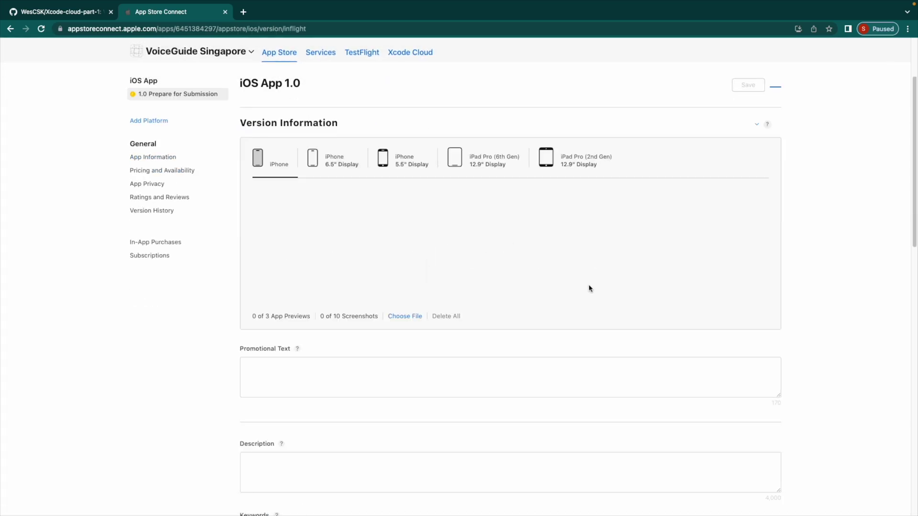
scroll(585, 295, "down", 5)
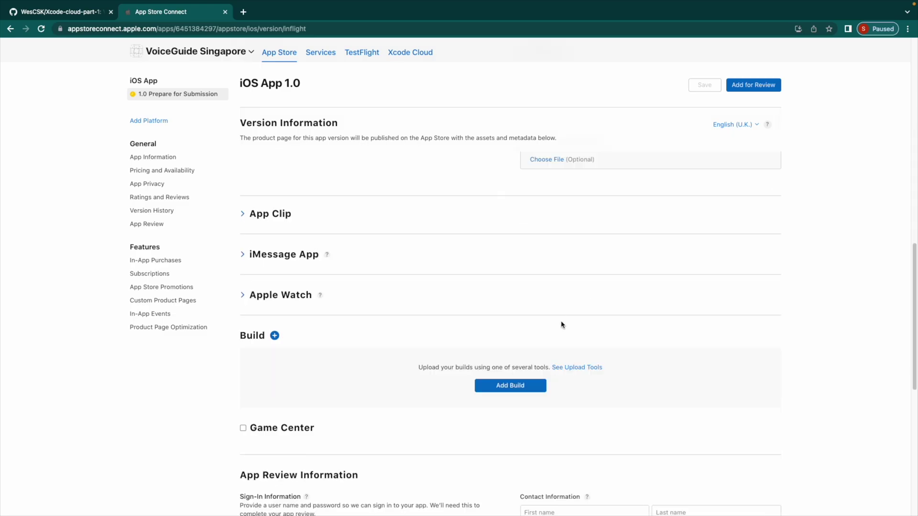
left_click(514, 389)
left_click(393, 246)
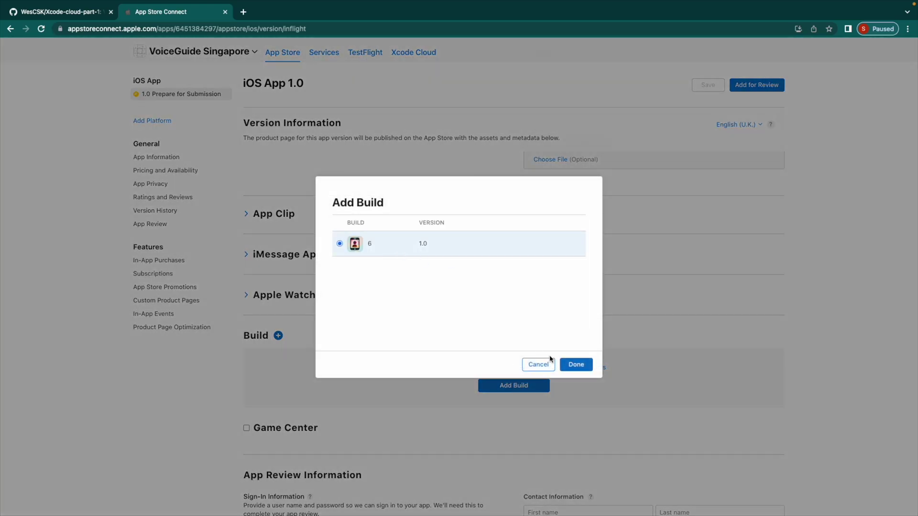
left_click(564, 364)
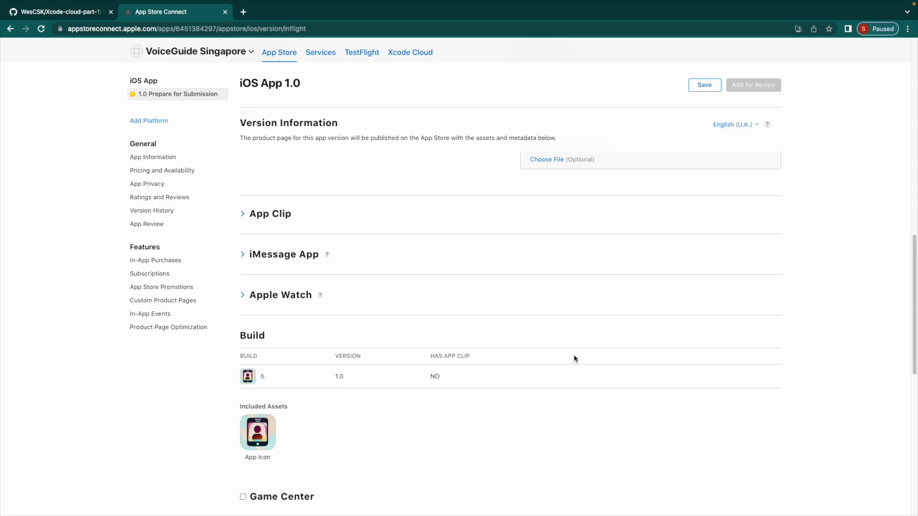